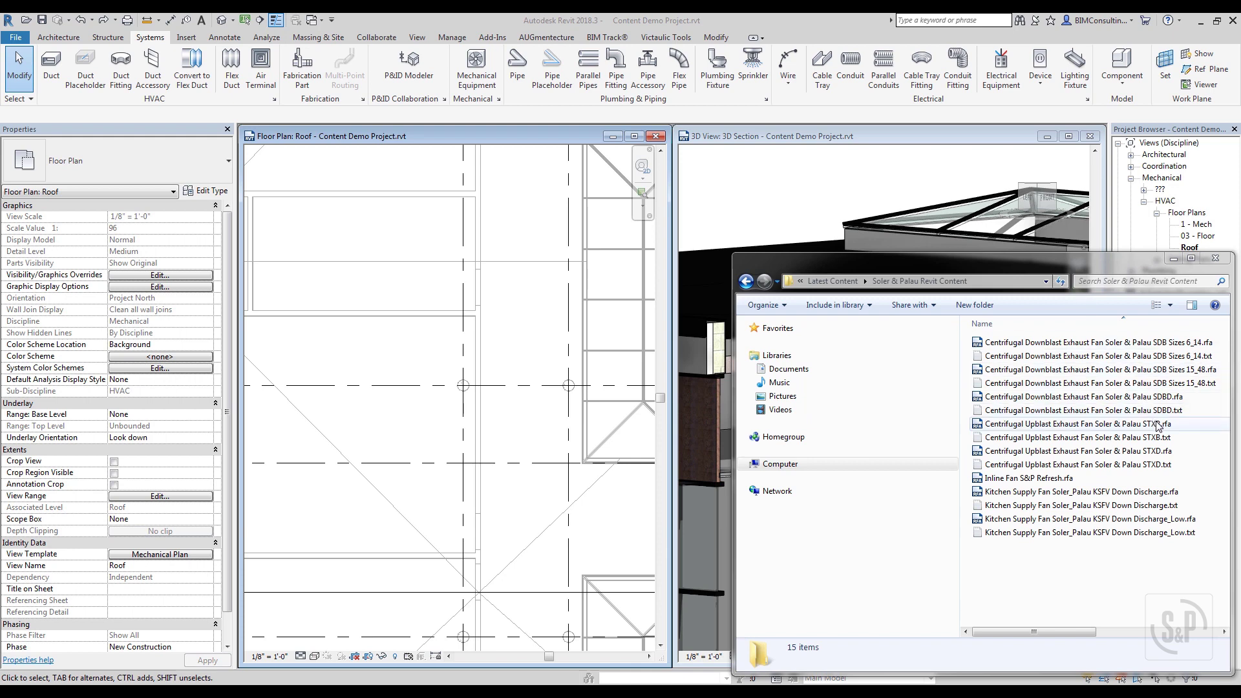
left_click_drag(1157, 425, 407, 242)
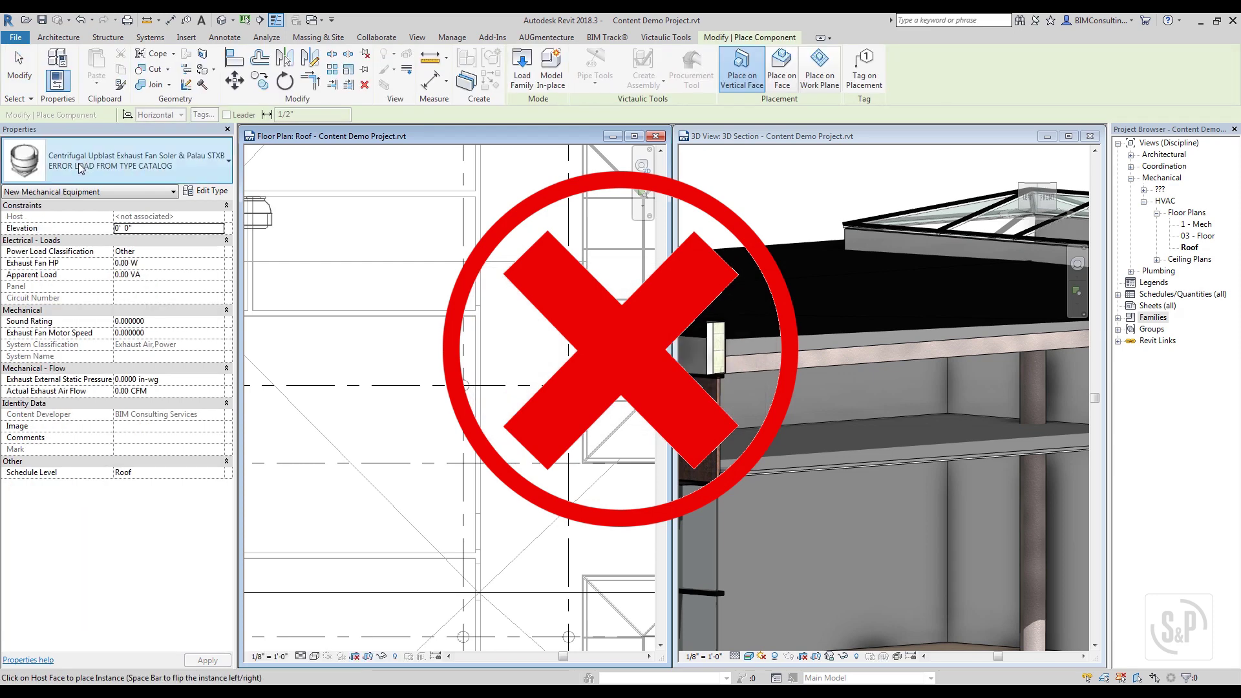
key("Escape")
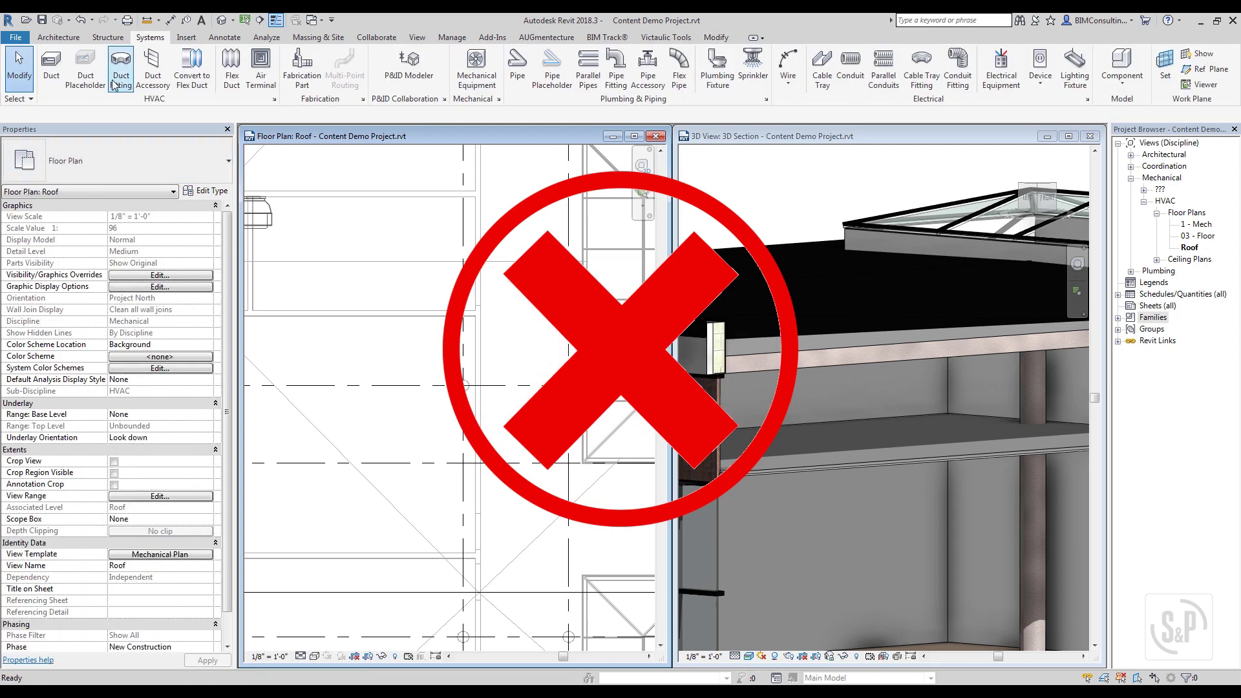
left_click(93, 20)
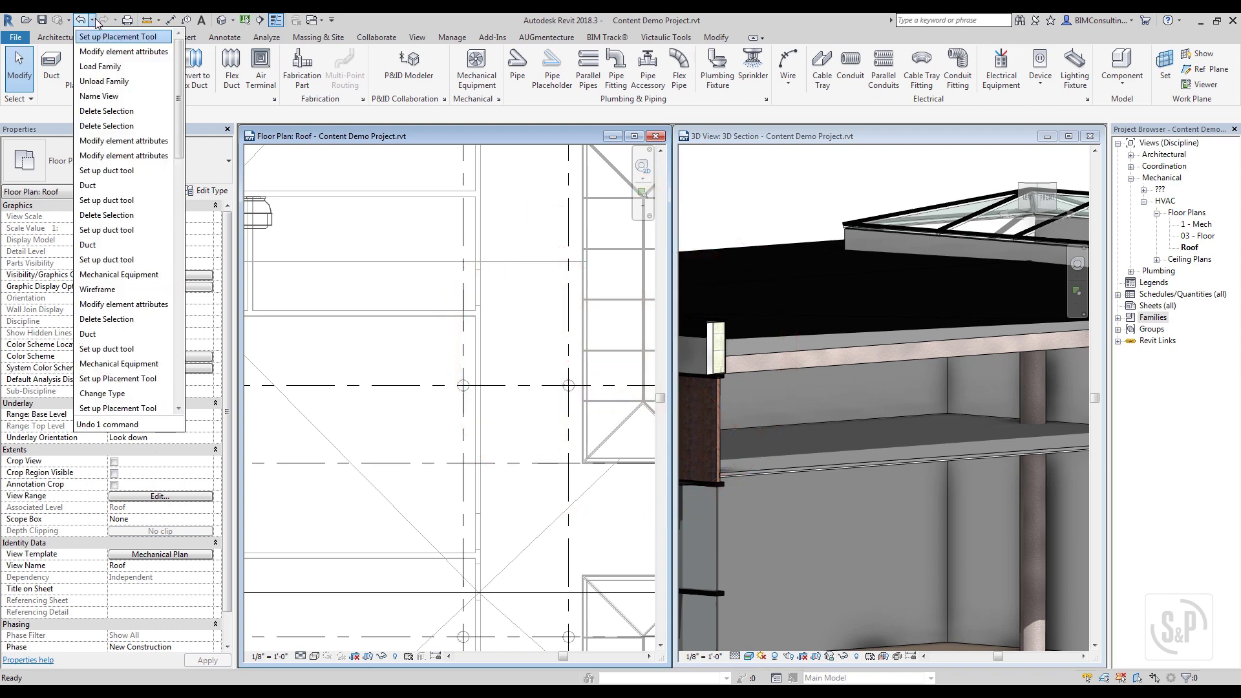
left_click(99, 67)
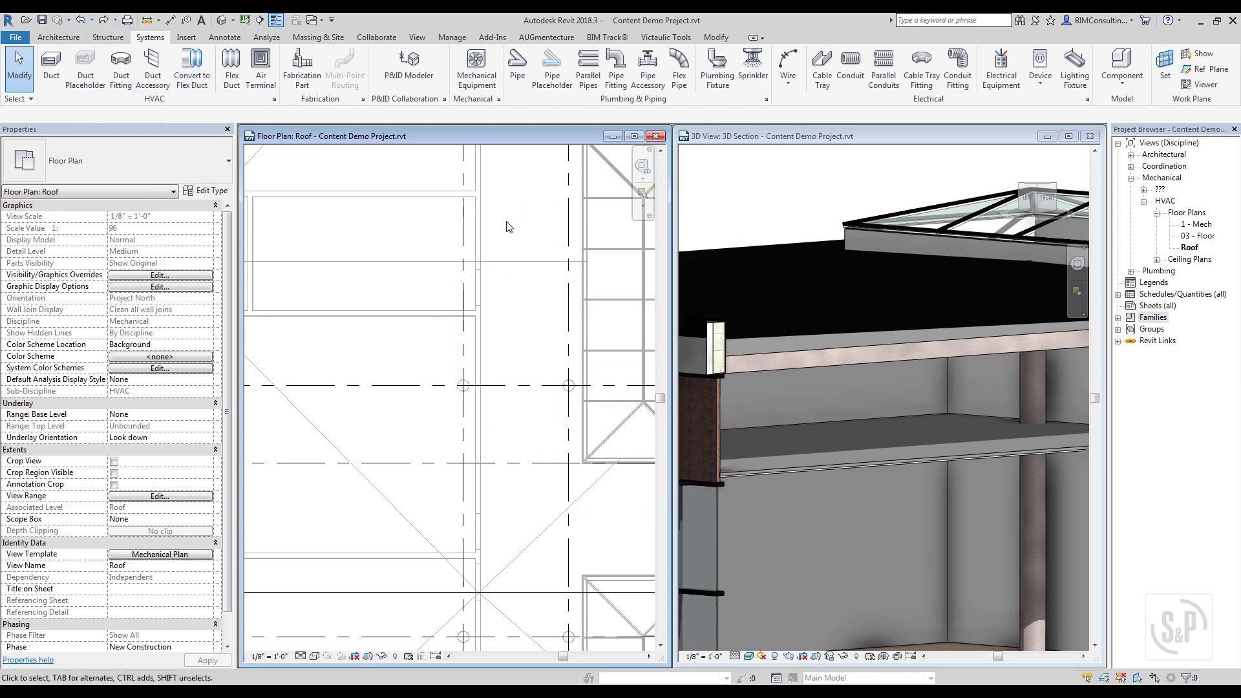
- Start placing mechanical equipment and load the family Centrifugal Upblast Exhaust Fan Soler & Palau STXB.rfa
left_click(486, 79)
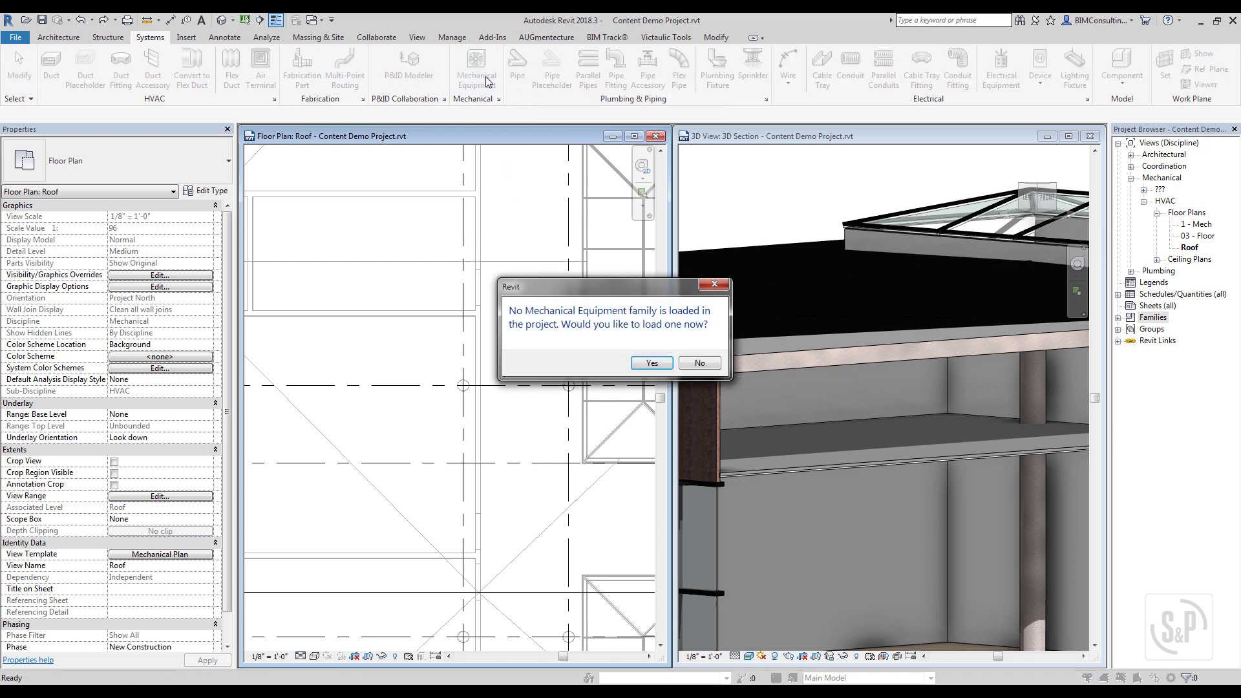
left_click(650, 364)
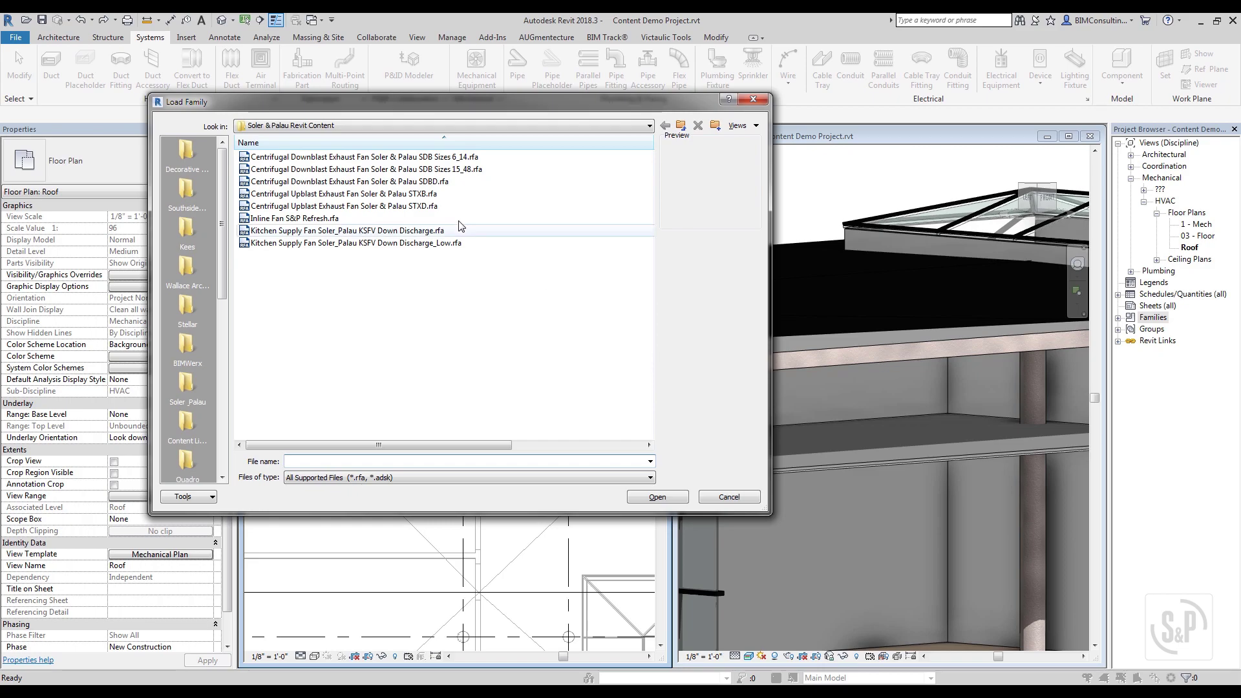
left_click(452, 193)
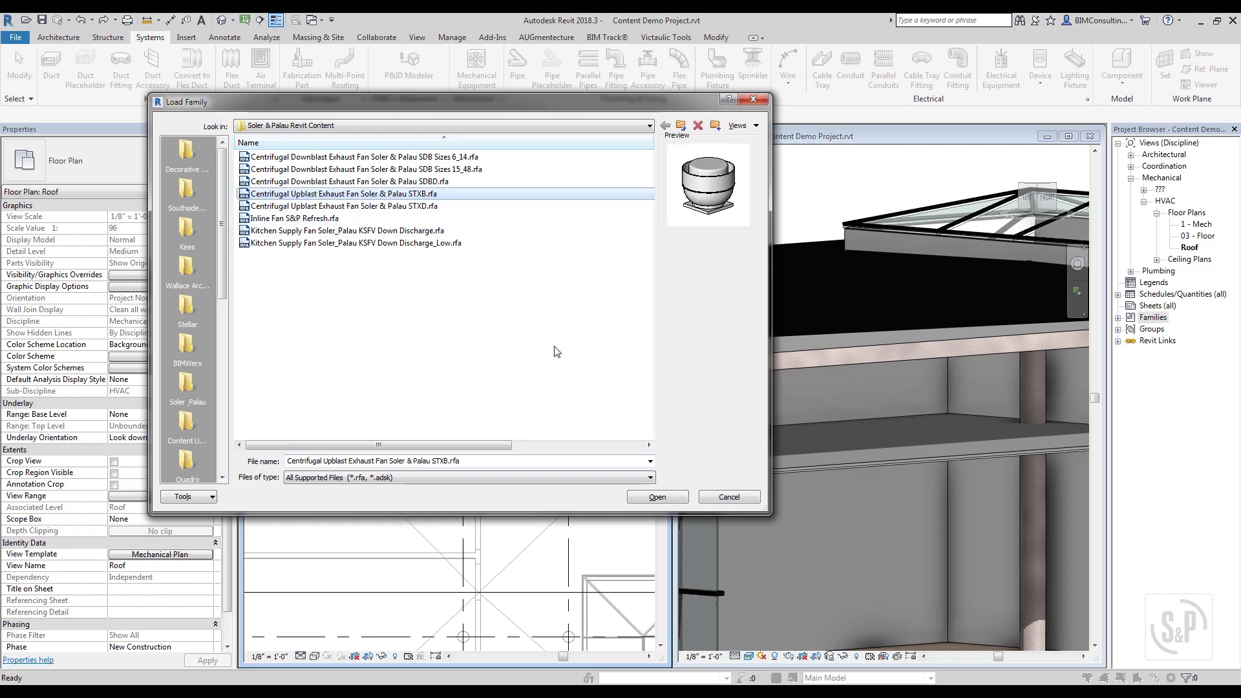
left_click(656, 498)
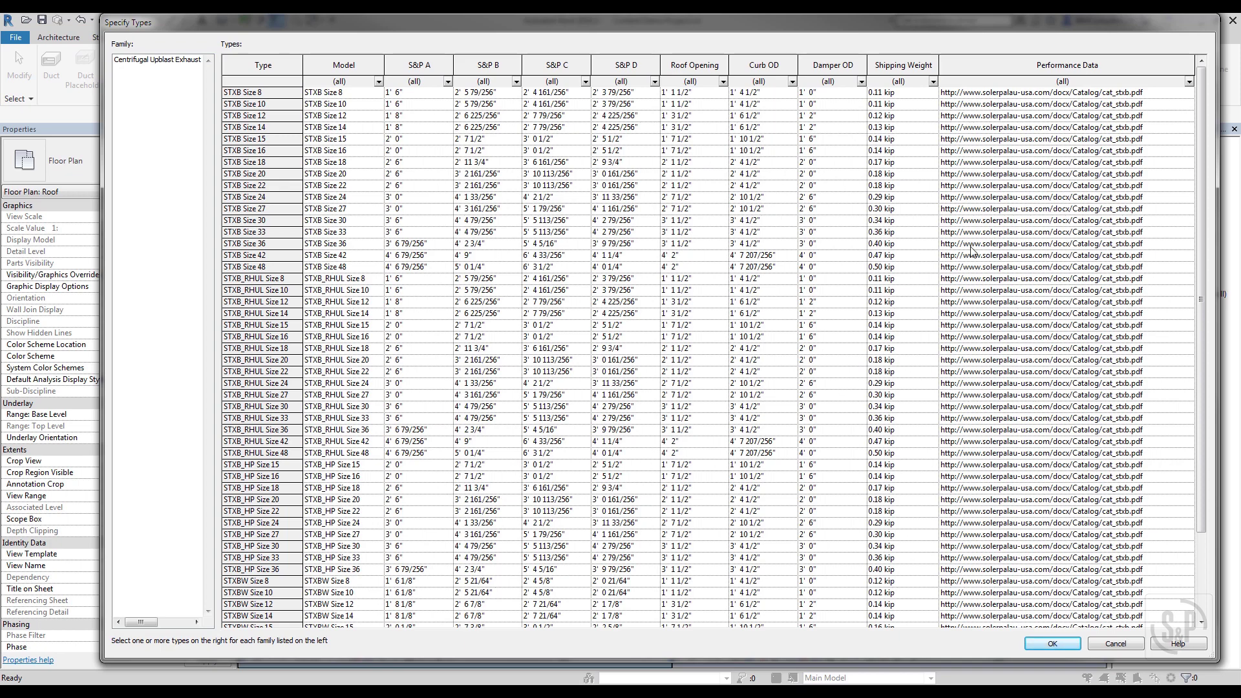
- Filter the type catalog by model STXBW Size 10 and reset the model filter to (all)
mouse_move(1201, 150)
left_mouse_down()
mouse_move(1203, 244)
mouse_move(1196, 149)
left_mouse_up()
left_click(378, 82)
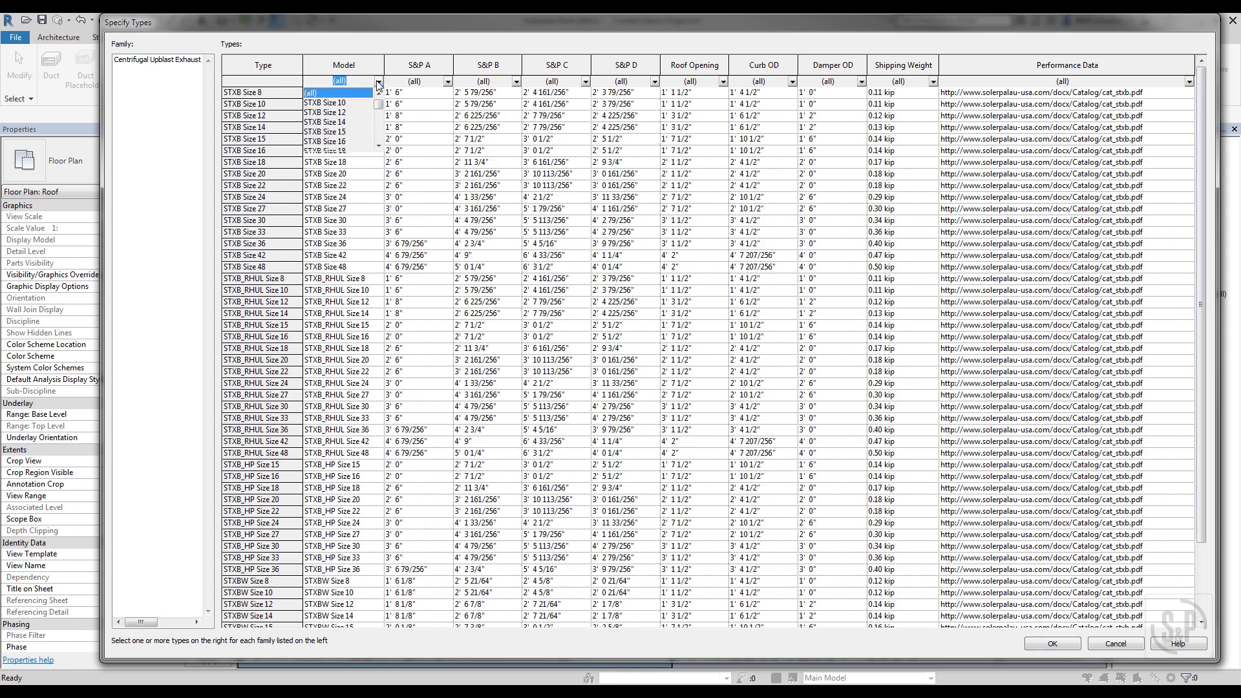
left_click_drag(381, 107, 380, 133)
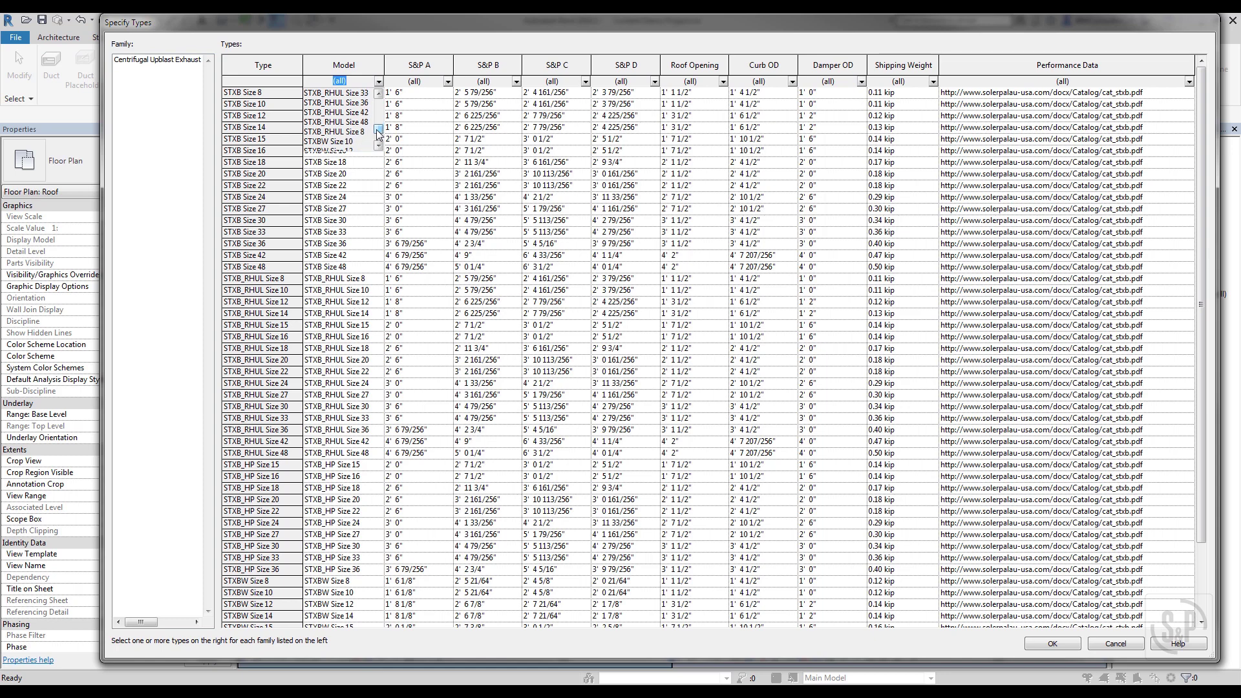
left_click(341, 141)
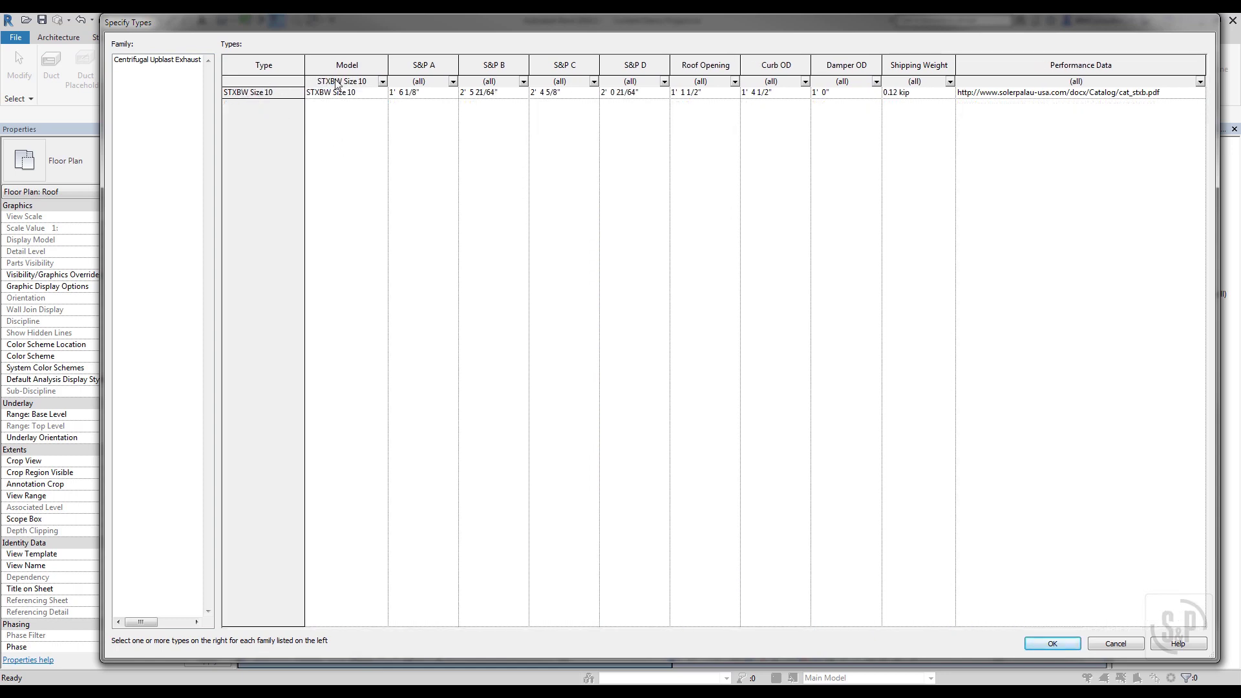
left_click_drag(386, 83, 384, 83)
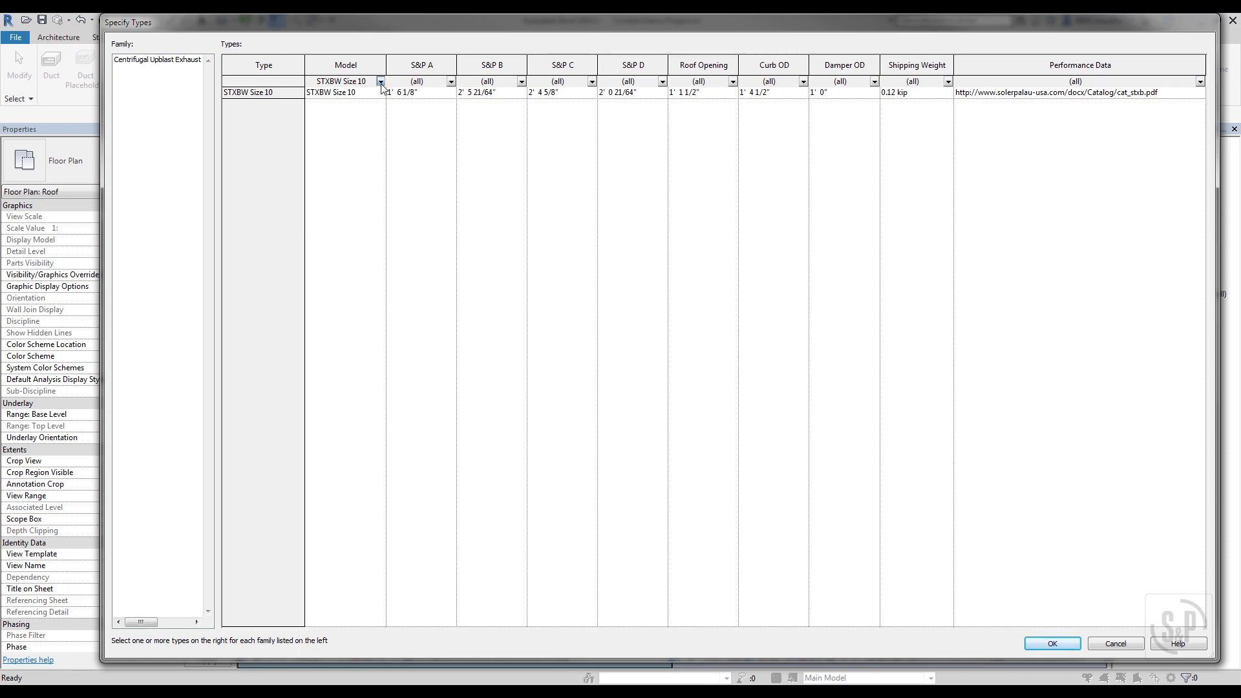
left_click(381, 82)
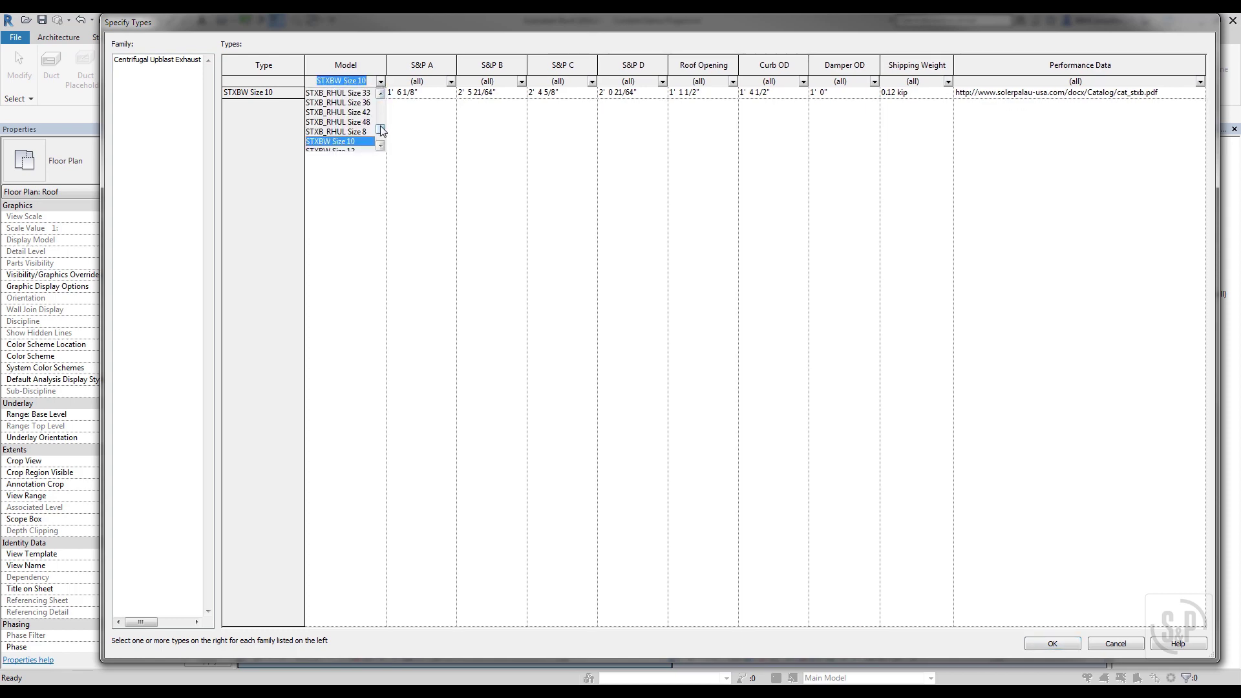
left_click_drag(382, 131, 382, 107)
left_click(313, 93)
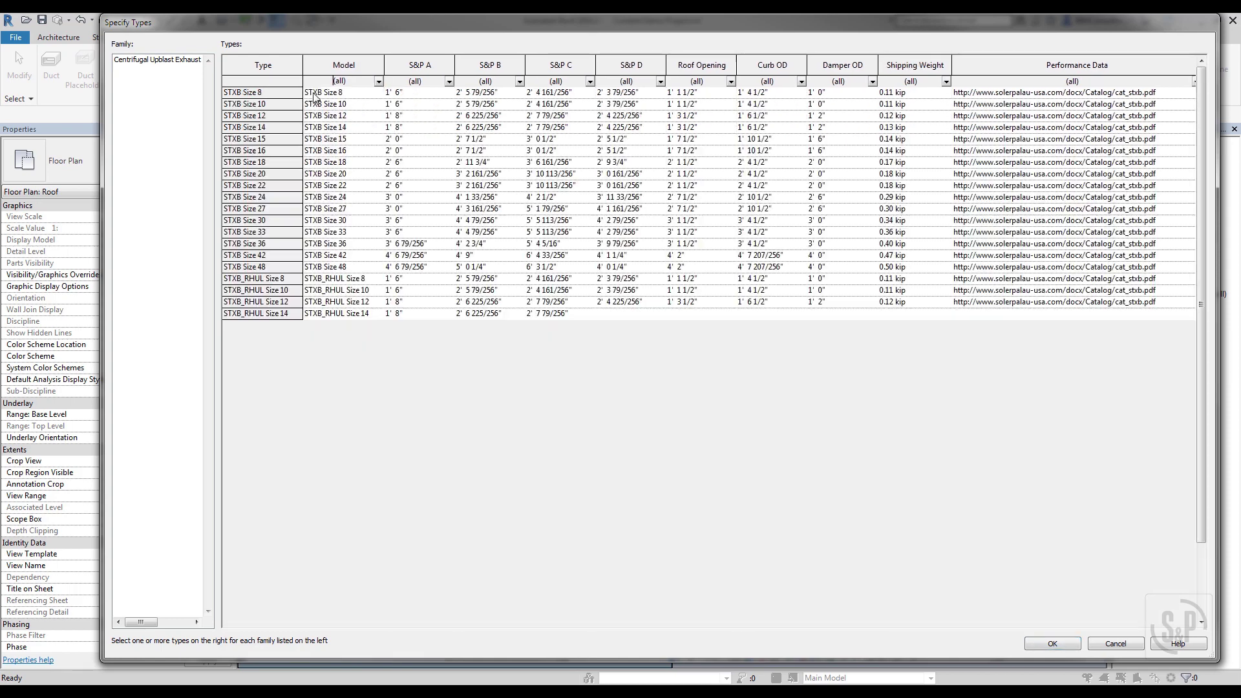
- Load the fan types STXB Size 8, STXB Size 12, STXB Size 16, STXBW Size 10 and STXBW Size 15 from the type catalog
left_click(274, 92)
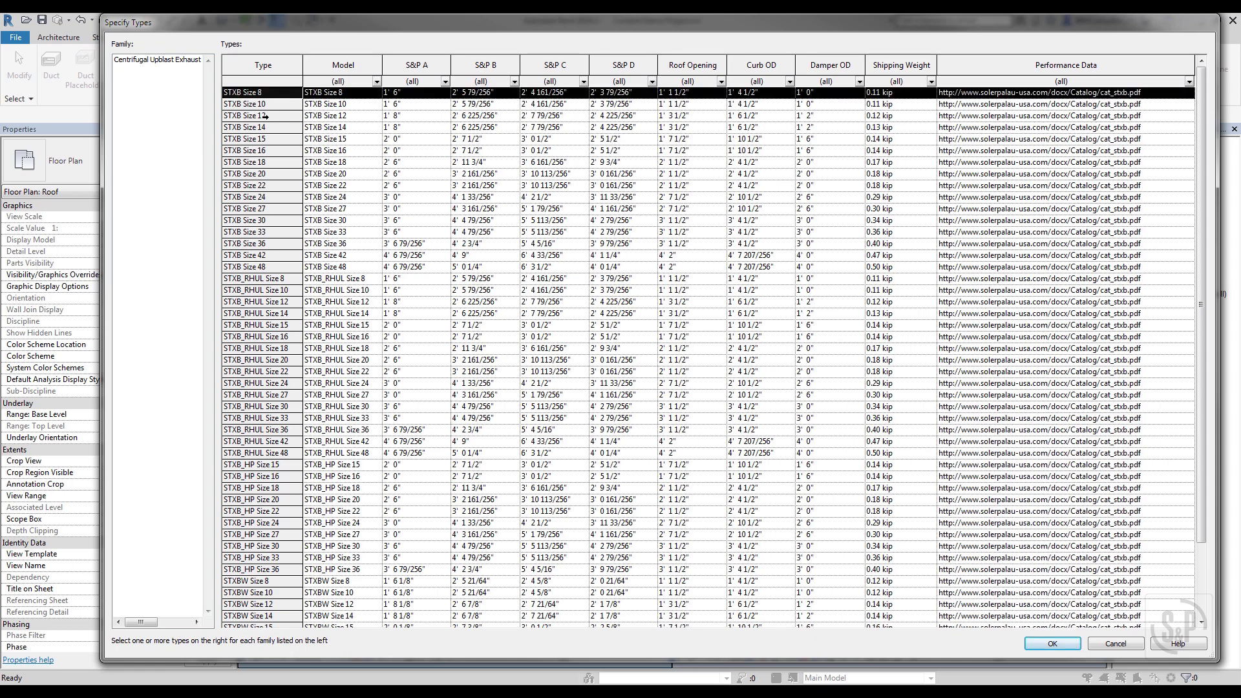
left_click(264, 115, "ctrl")
left_click(263, 151, "ctrl")
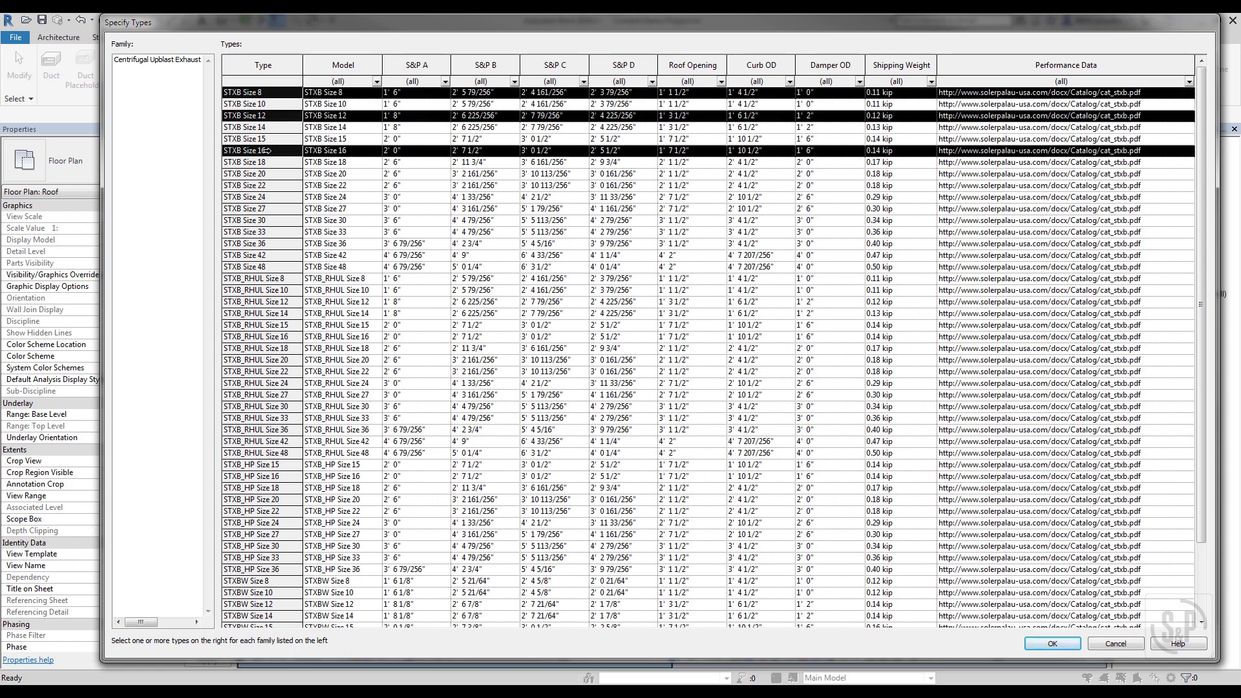
left_click_drag(1197, 195, 1192, 298)
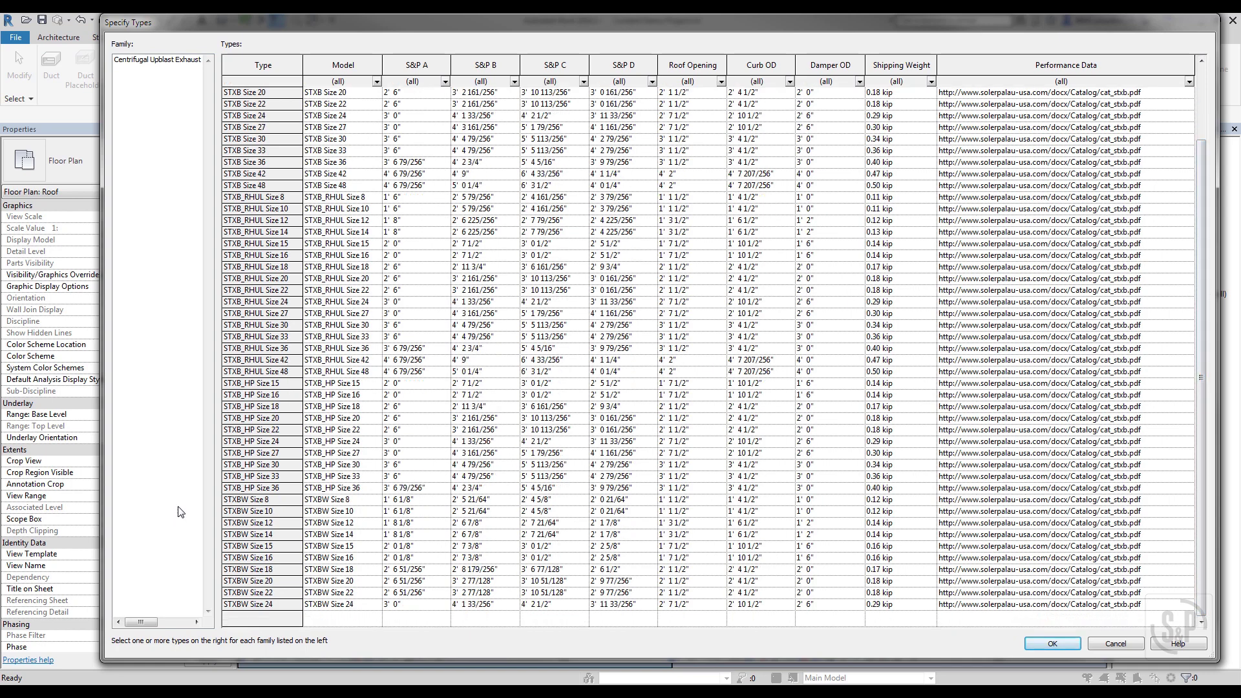
left_click(271, 510, "ctrl")
left_click(273, 546, "ctrl")
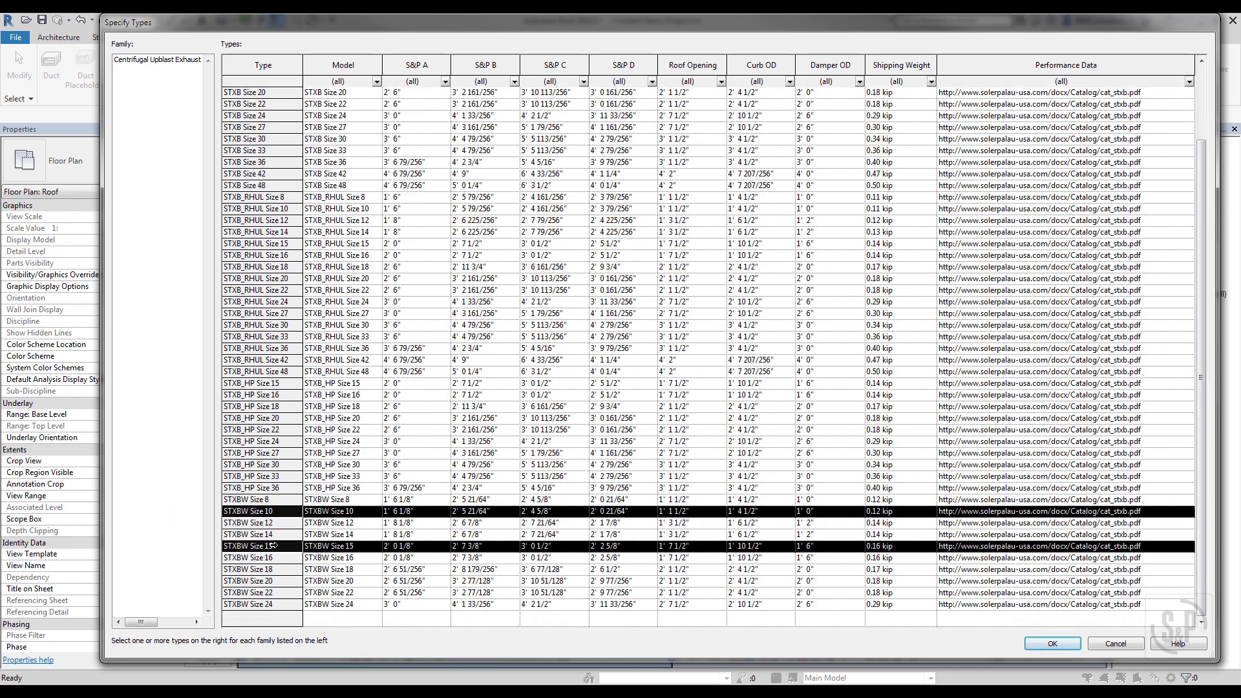
left_click(1064, 642)
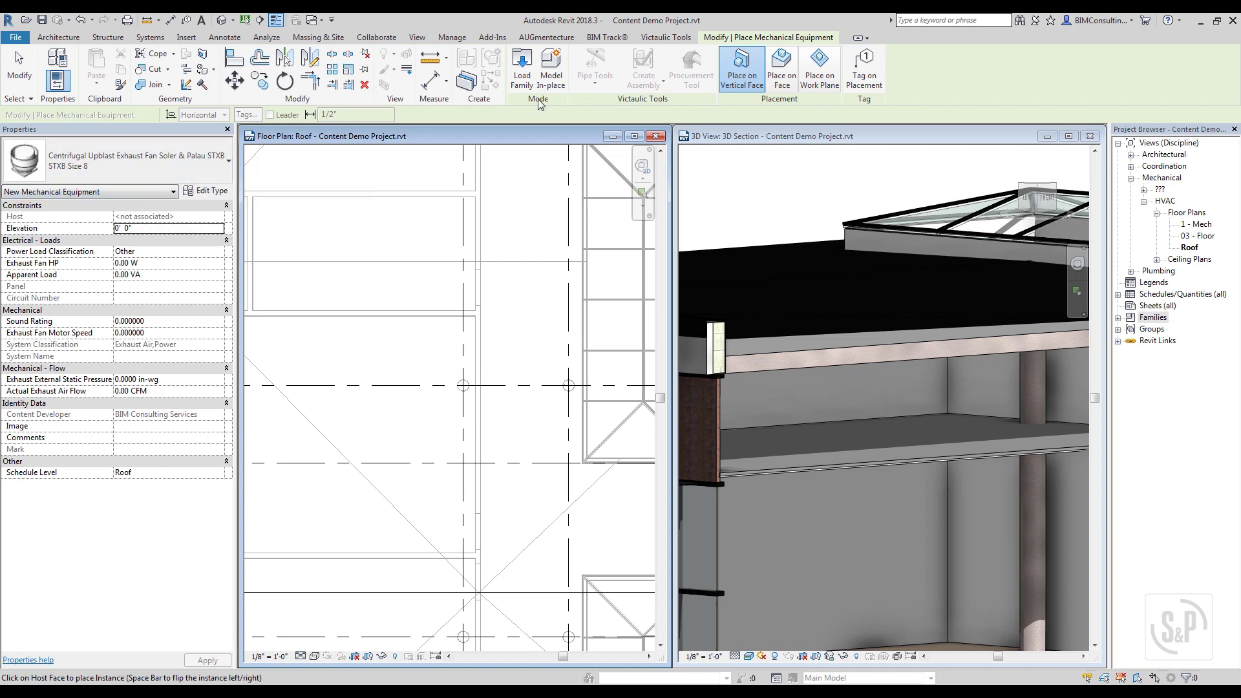
- Place an STXB Size 8 exhaust fan on the roof face in the Roof floor plan, using face-based placement
left_click(795, 84)
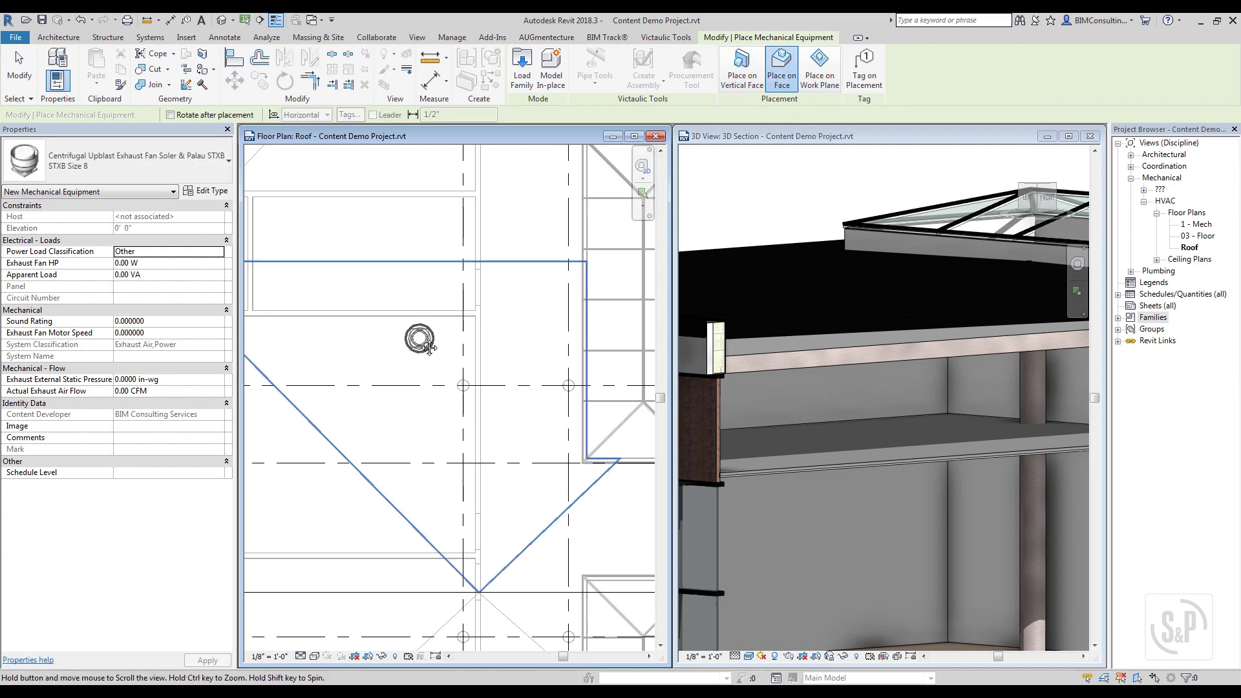
left_click(409, 362)
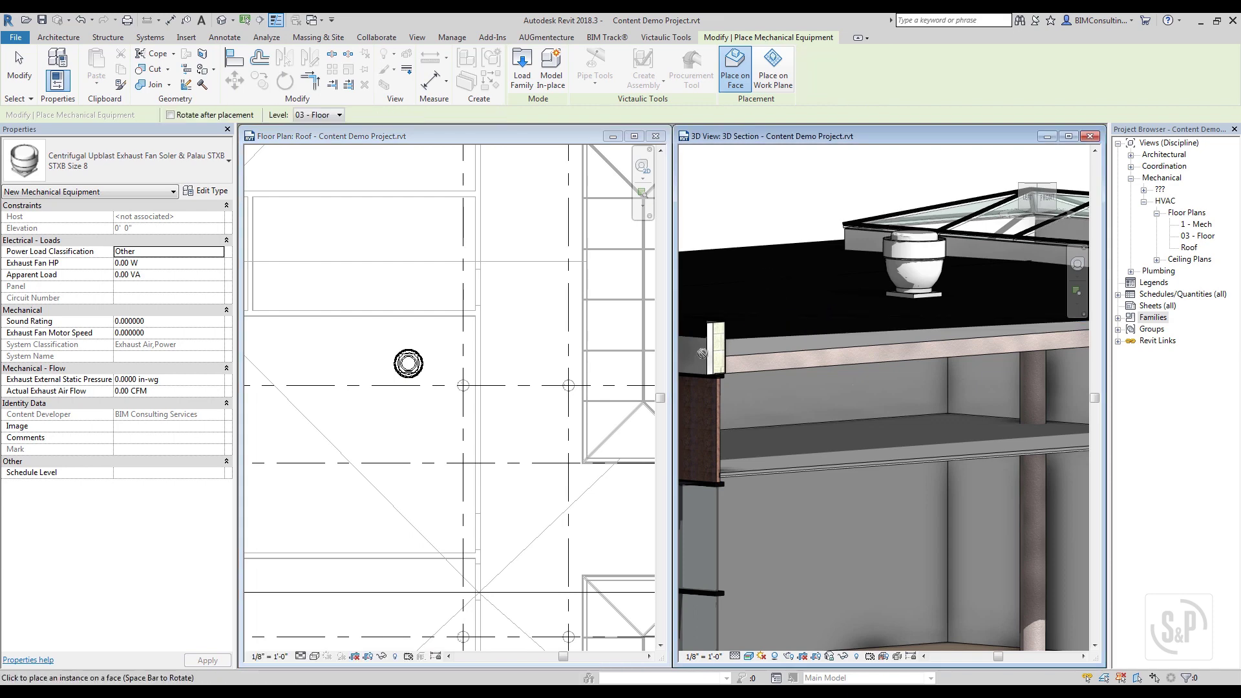
key("Escape")
key("Escape")
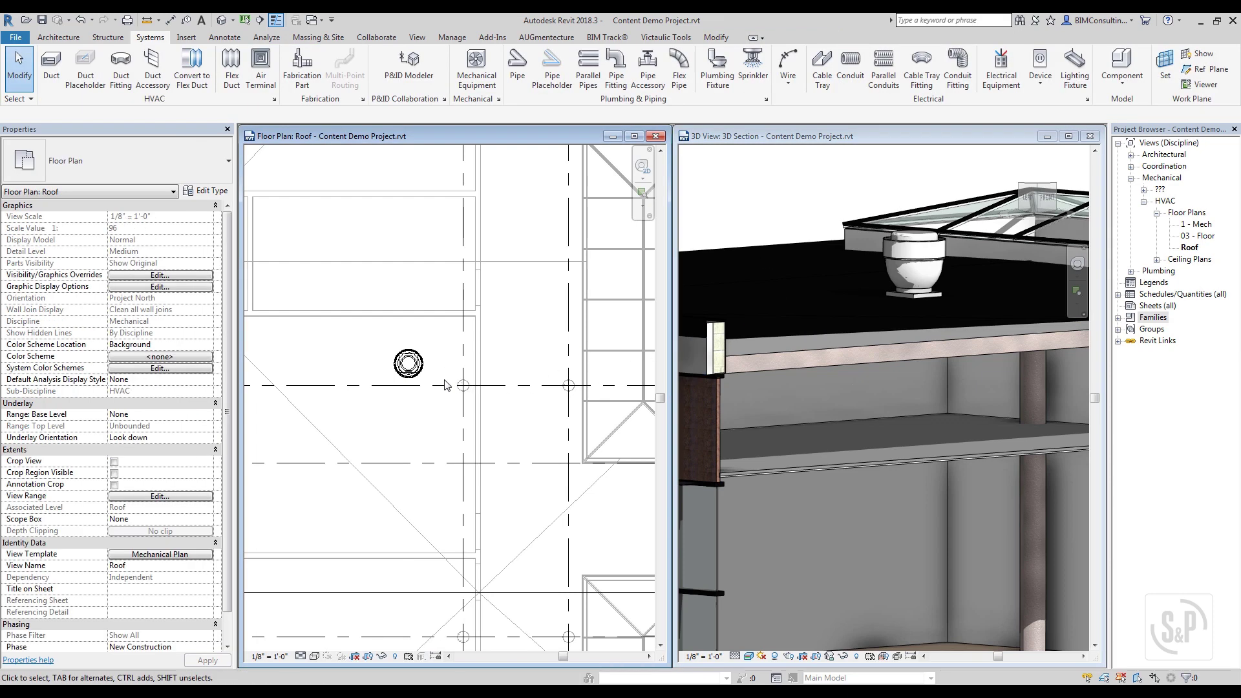
- Place an STXBW Size 10 exhaust fan on the exterior wall panel below the roof edge in the 3D section view
middle_click_drag(416, 377, 561, 335)
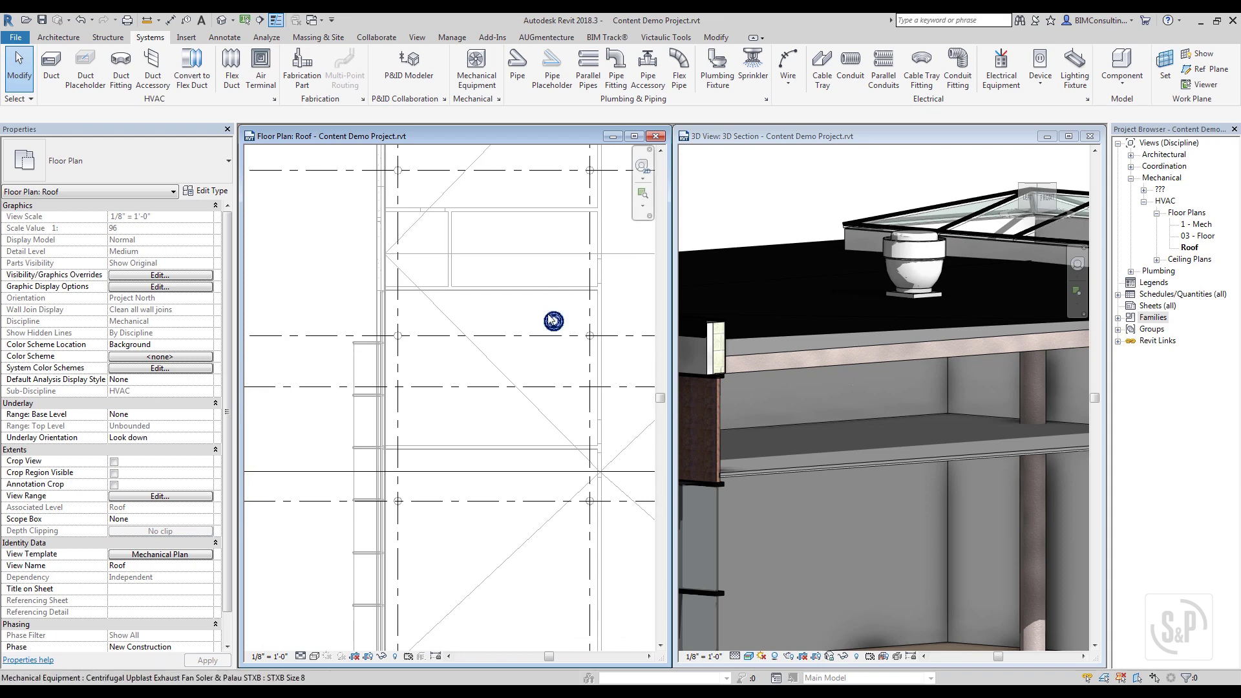
left_click(553, 322)
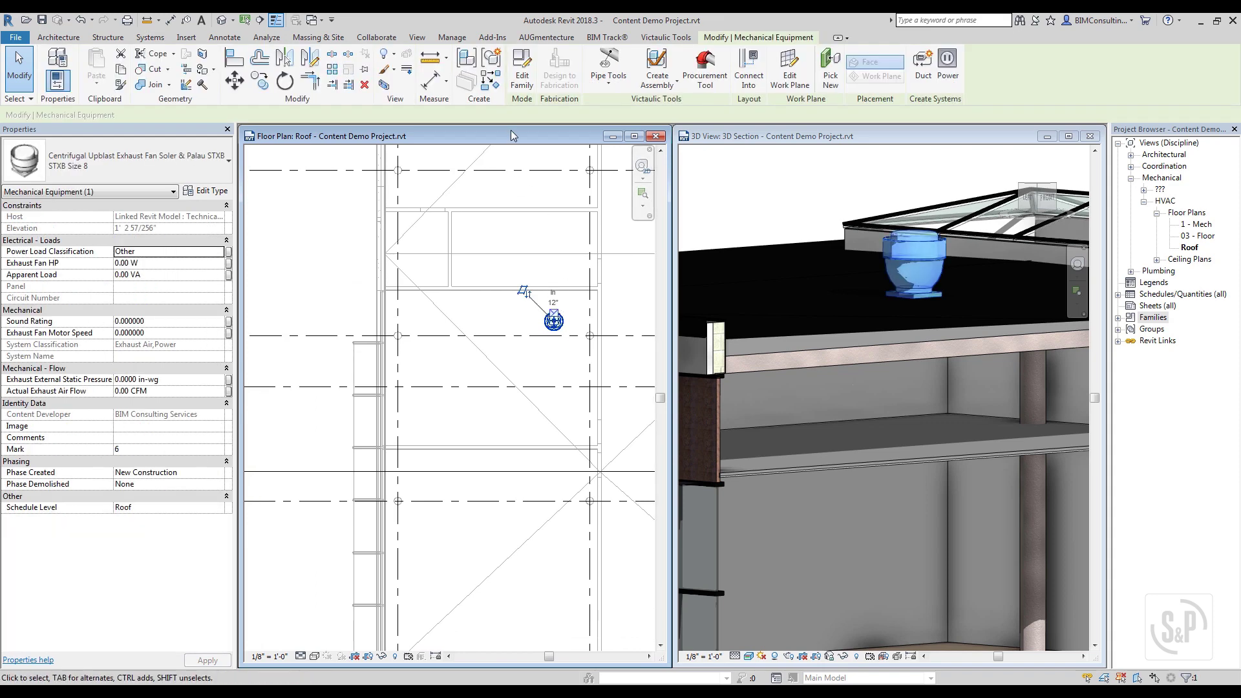
left_click(490, 88)
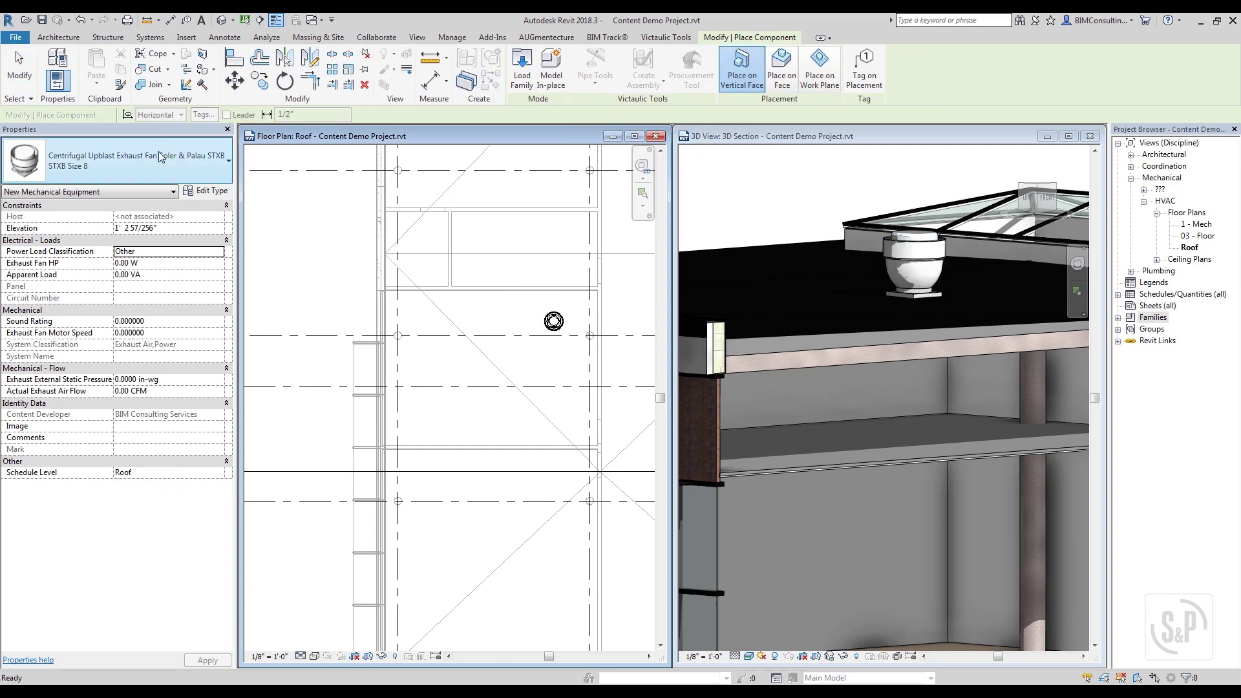
left_click(150, 161)
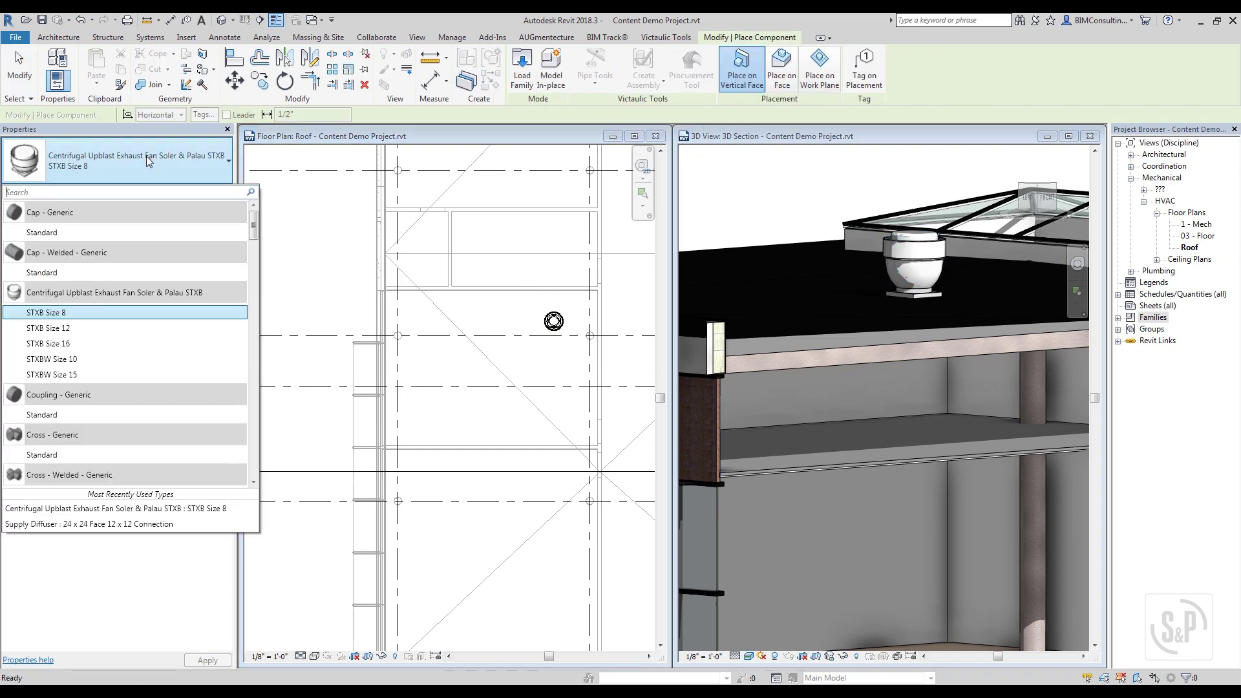
left_click(113, 360)
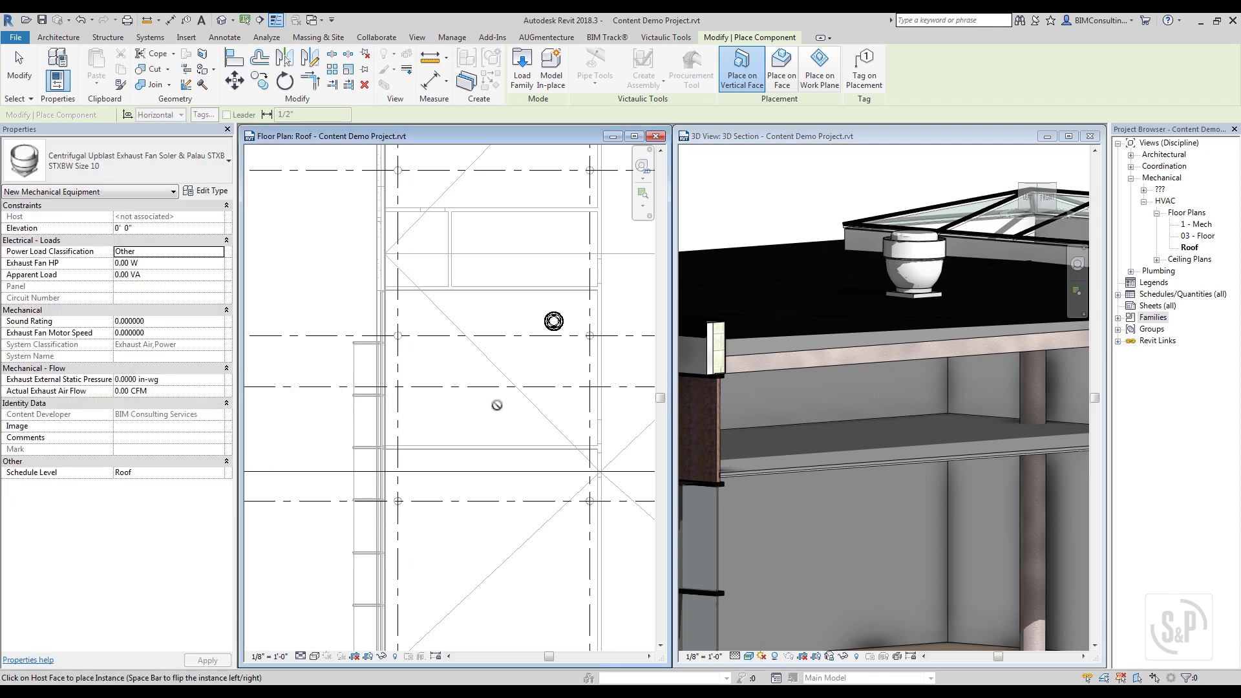
left_click(698, 435)
scroll(860, 456, "up", 4)
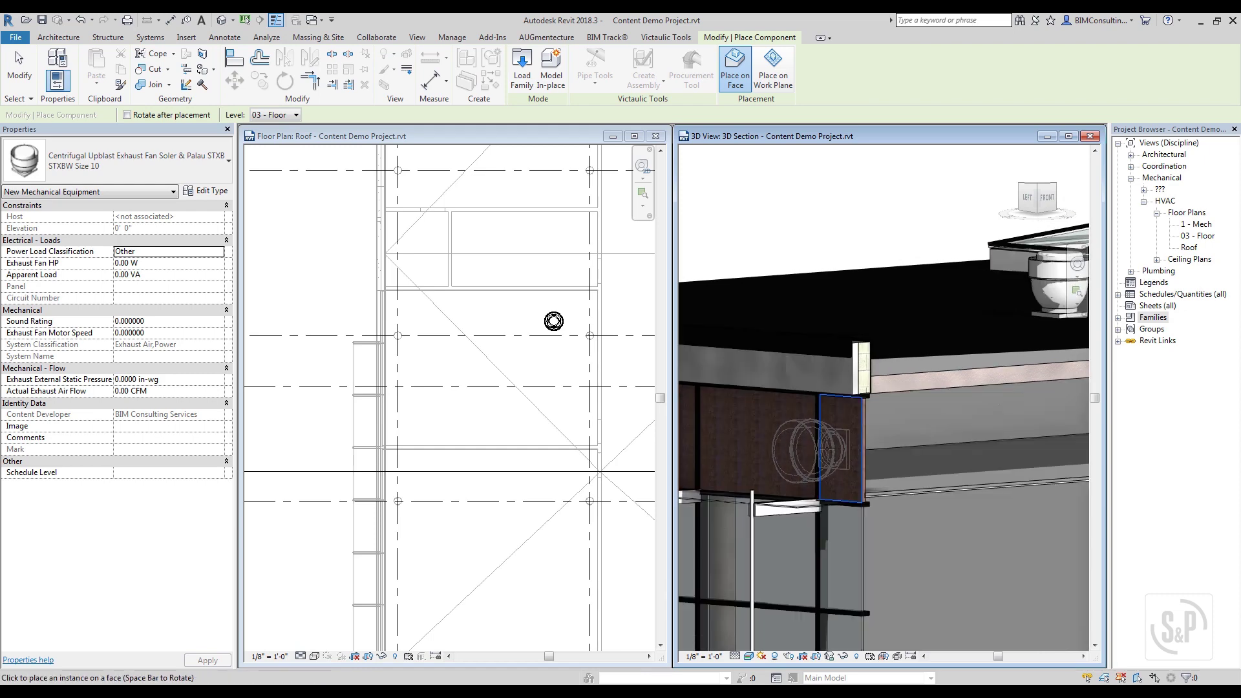
left_click(769, 444)
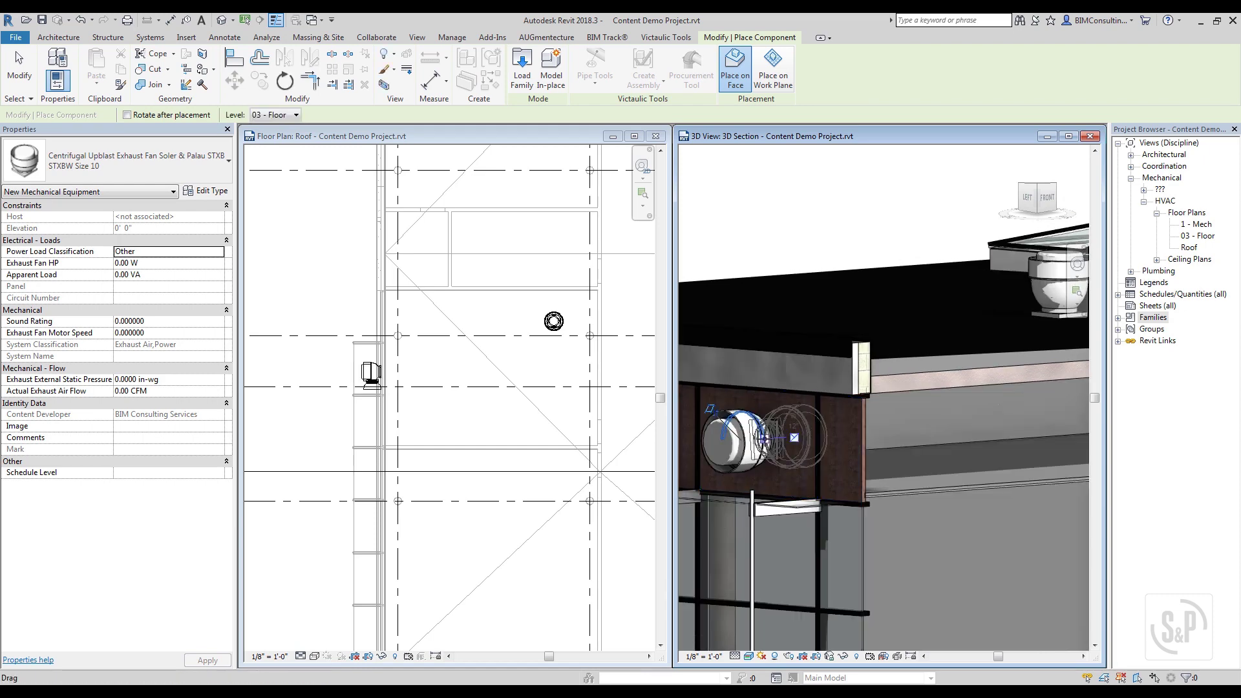
key("Escape")
key("Escape")
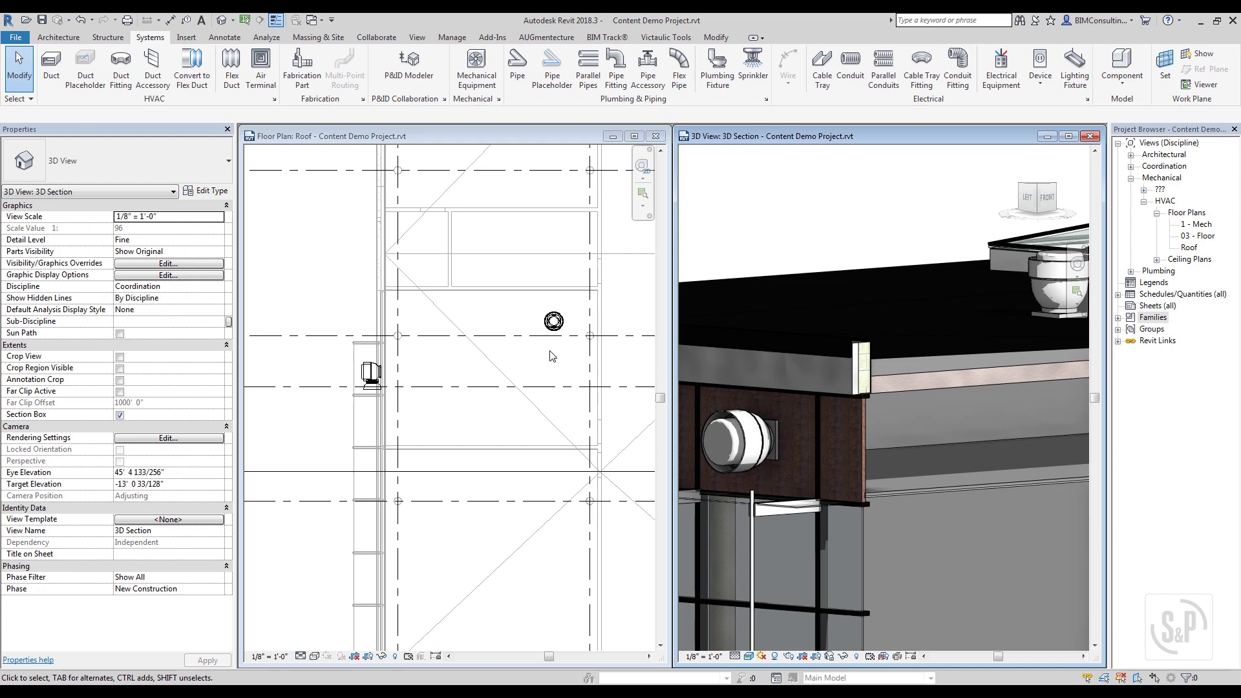
- Draw a 12" round exhaust duct from the wall fan's connector about 6' inward in the Roof plan, turning 90° toward the plan's upper side
left_click(435, 367)
scroll(435, 367, "up", 2)
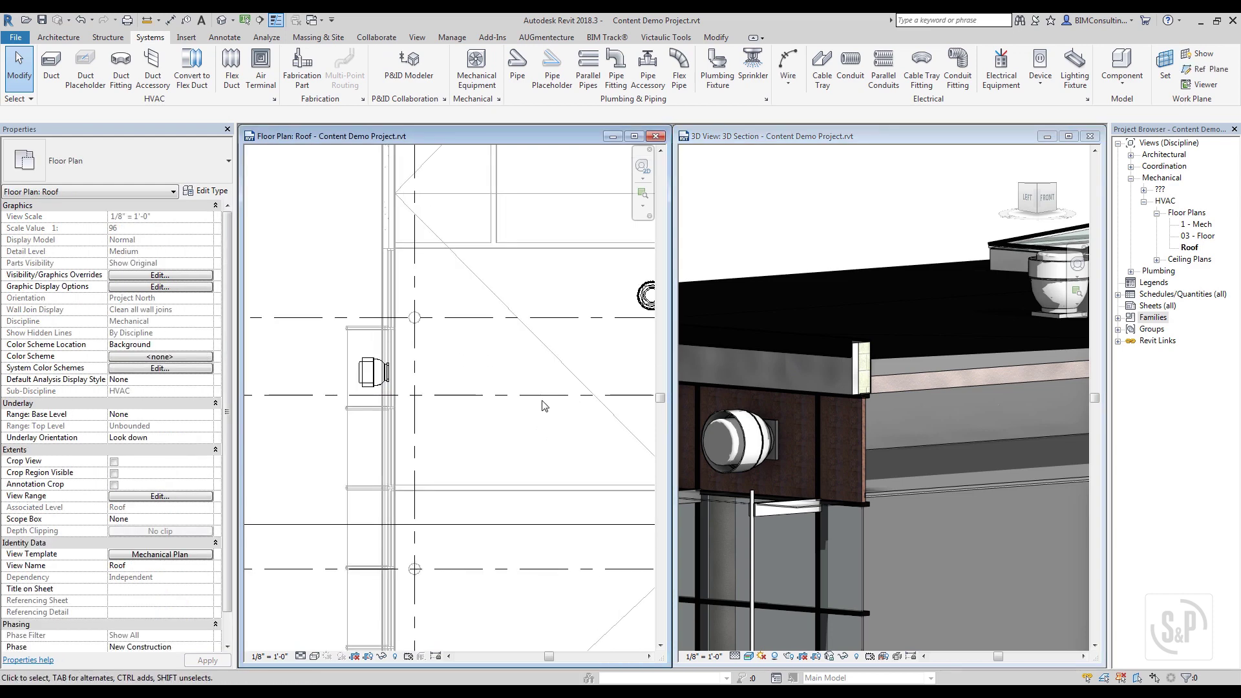
scroll(545, 406, "down", 2)
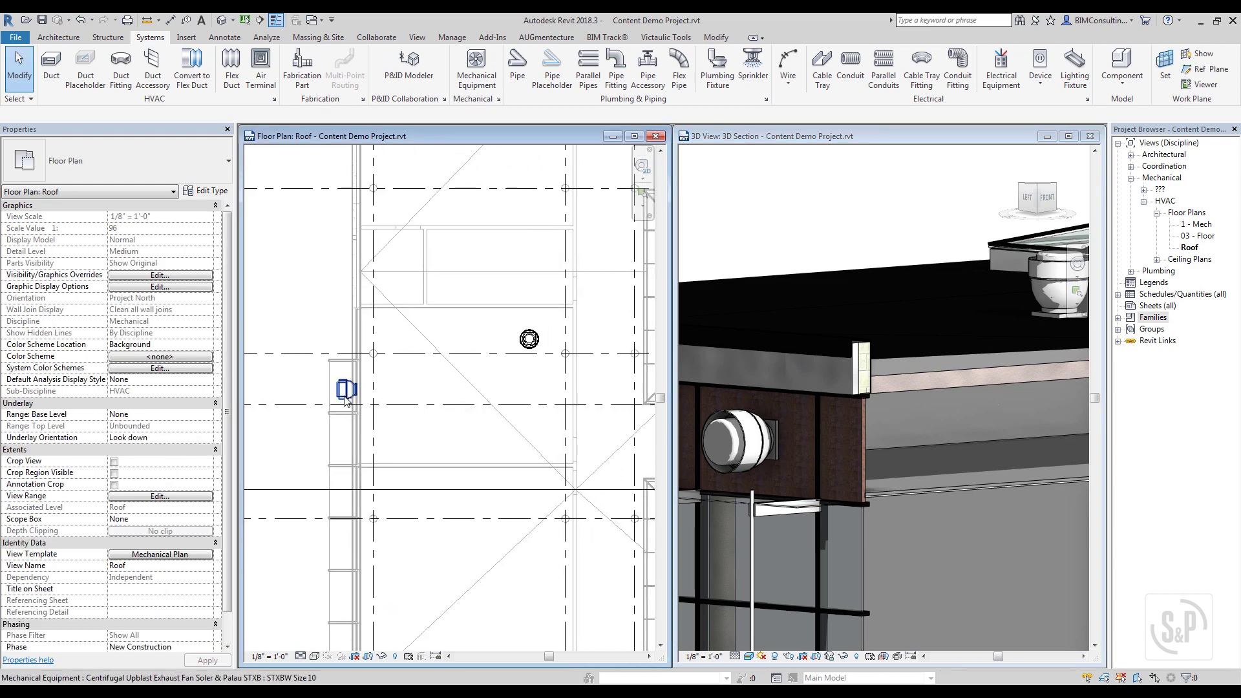
left_click(345, 395)
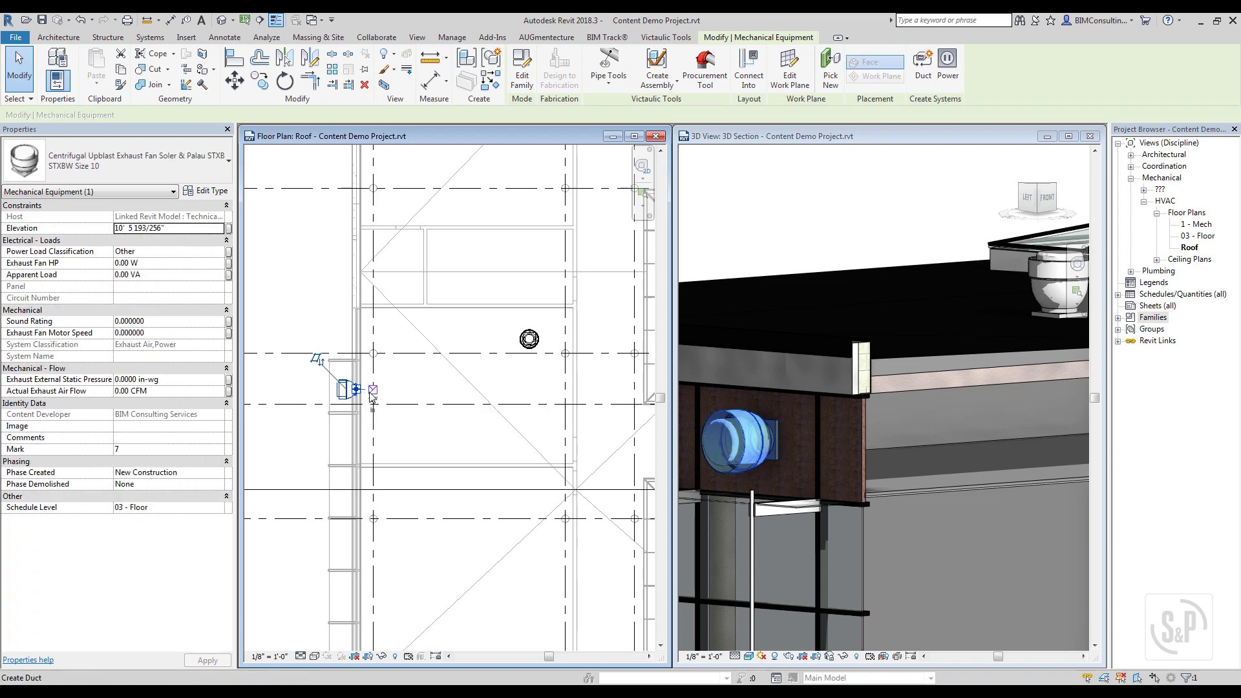
left_click(356, 389)
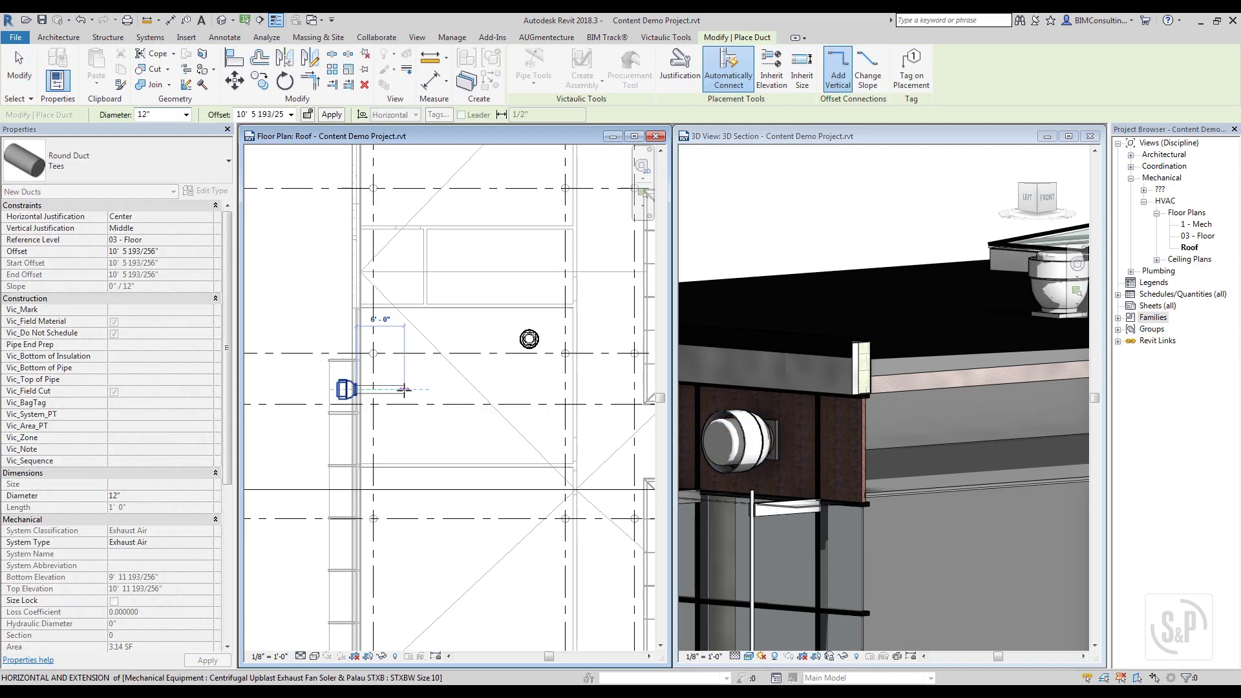
left_click(405, 343)
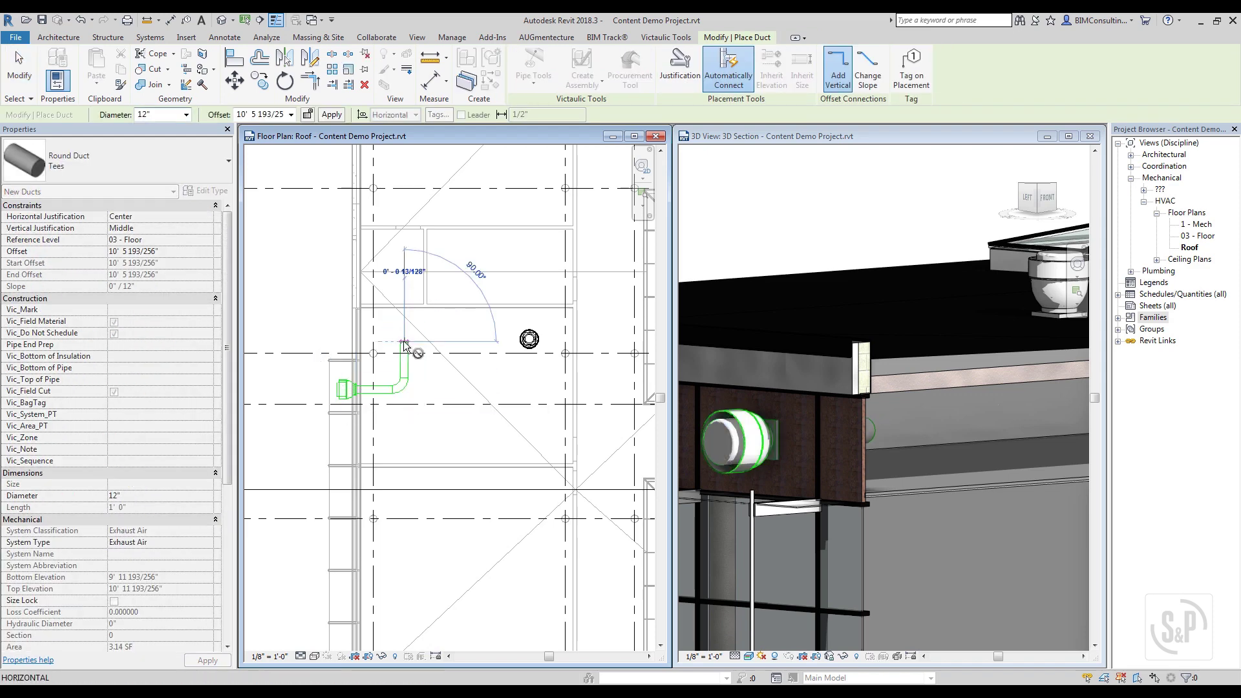
key("Escape")
key("Escape")
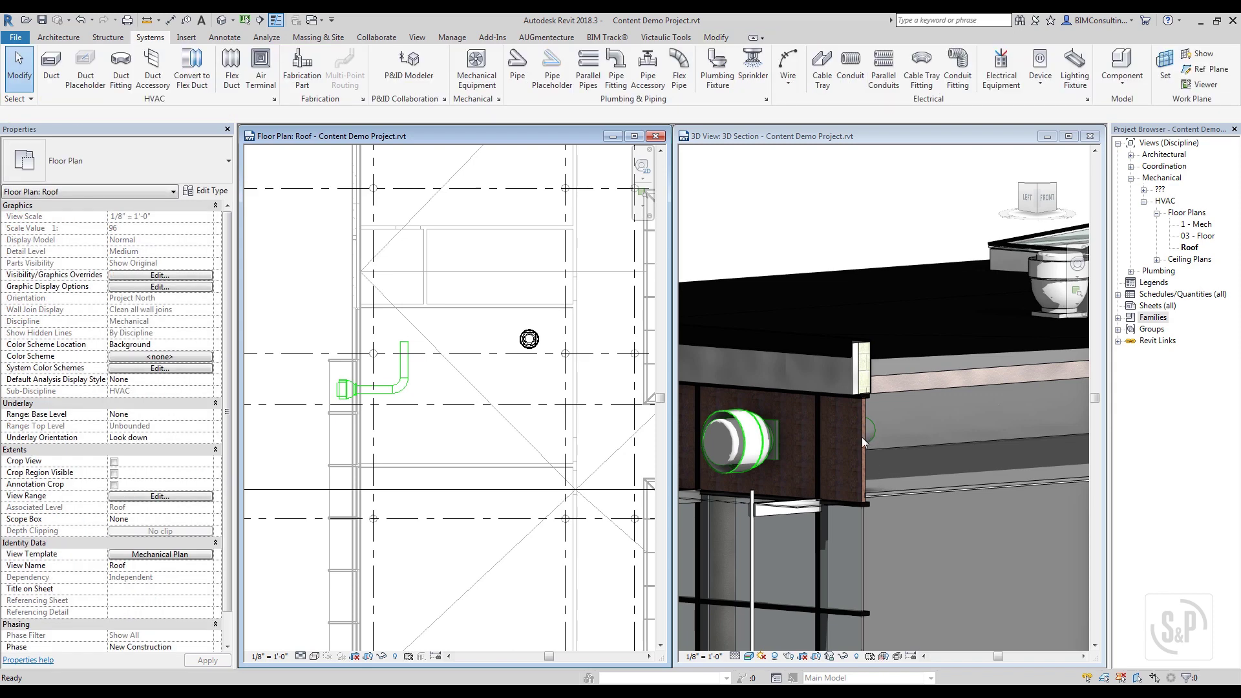
- Set the offset of the wall fan duct's turned branch to 10' 6"
left_click(406, 363)
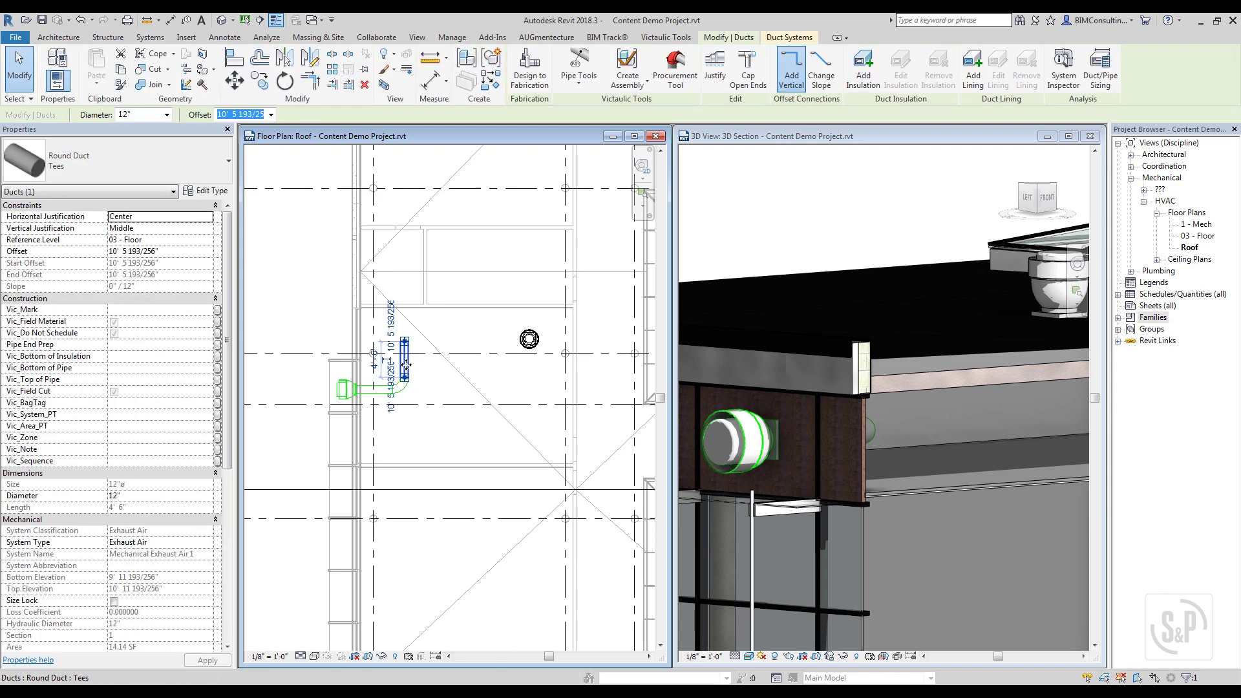
left_click_drag(233, 114, 281, 113)
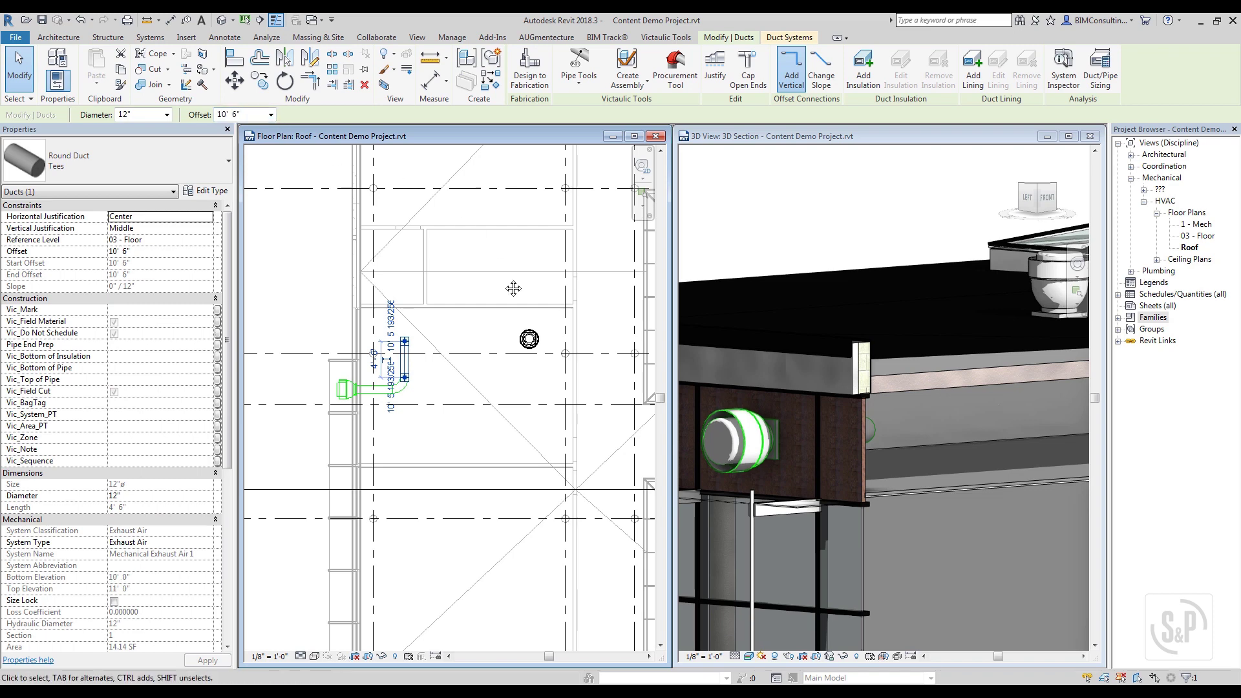
key("Escape")
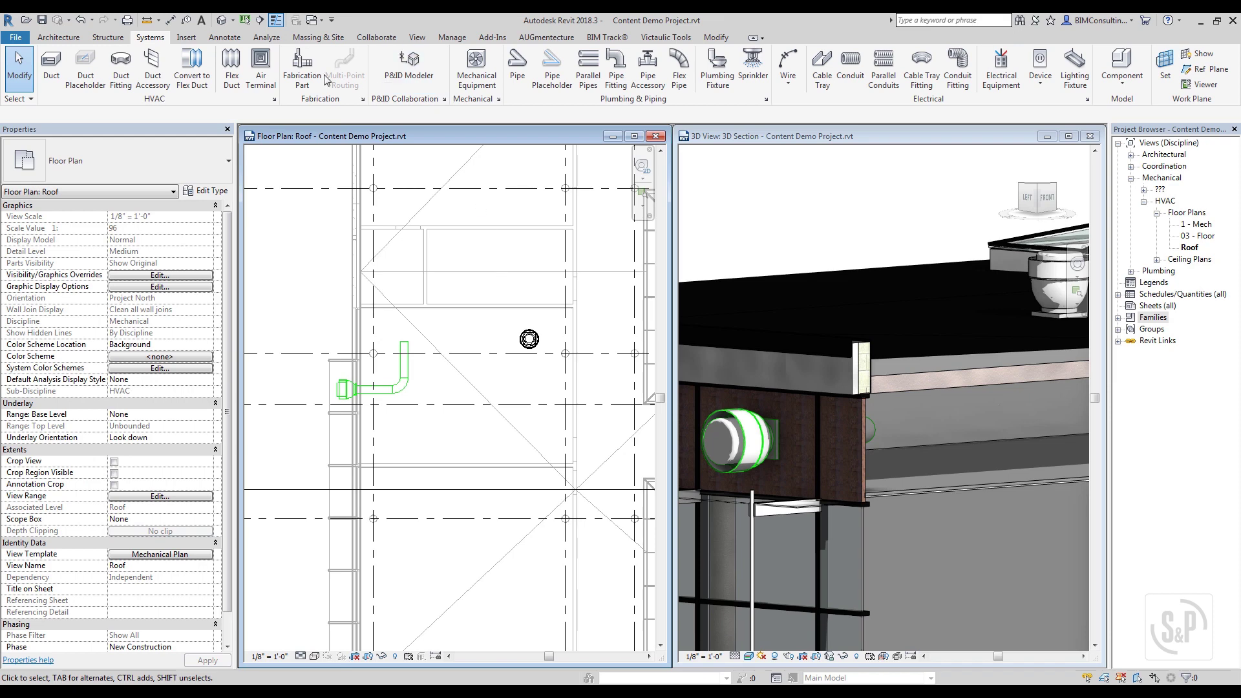
- Draw a 12" round duct from the roof fan, dropping to a 10' 0" offset and running about 5' horizontally below it in plan
left_click(49, 65)
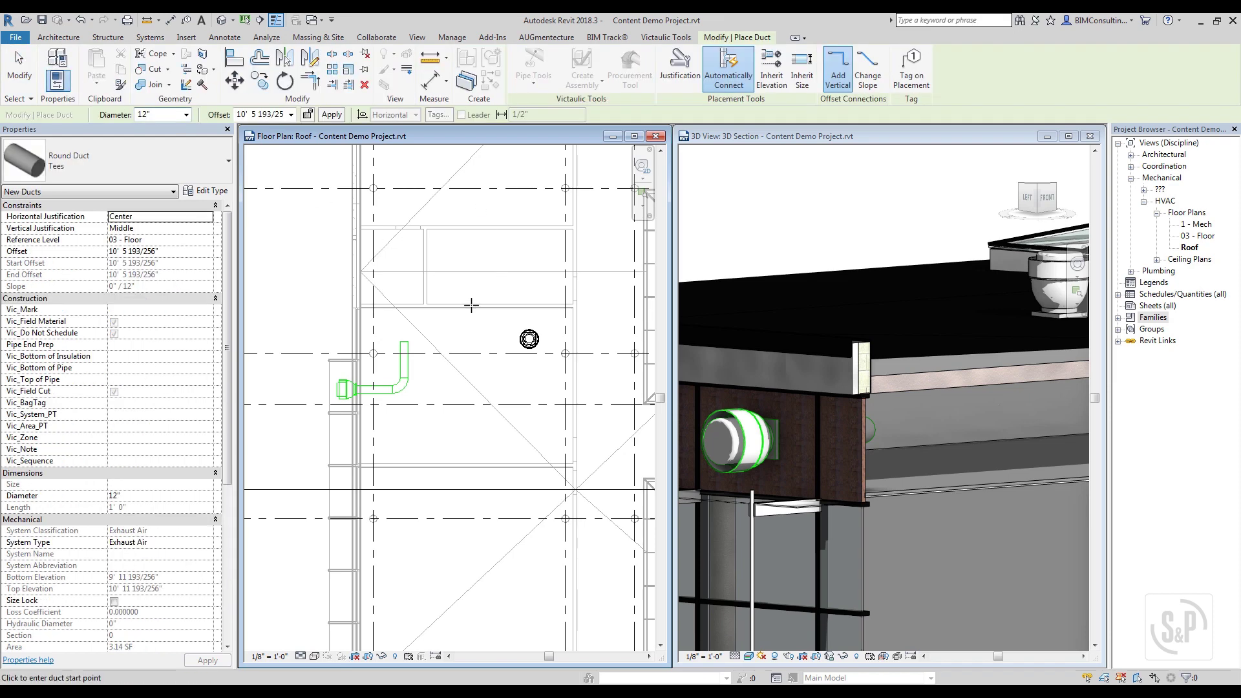
left_click(529, 340)
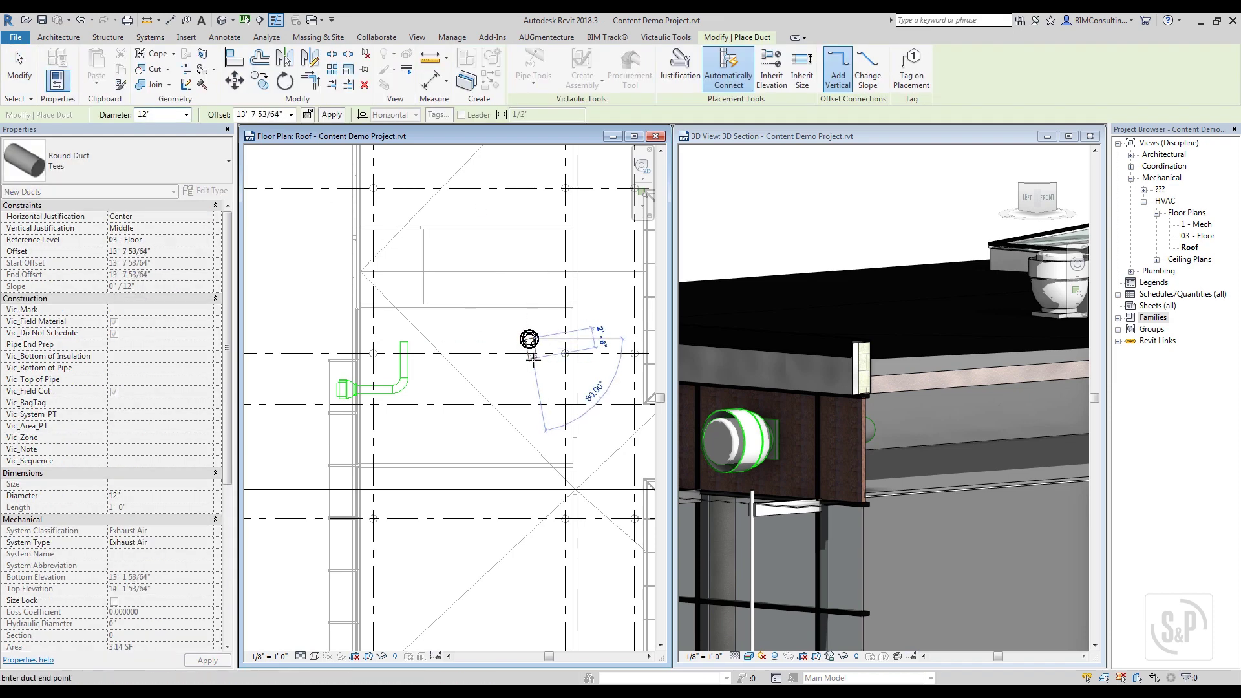
left_click(291, 115)
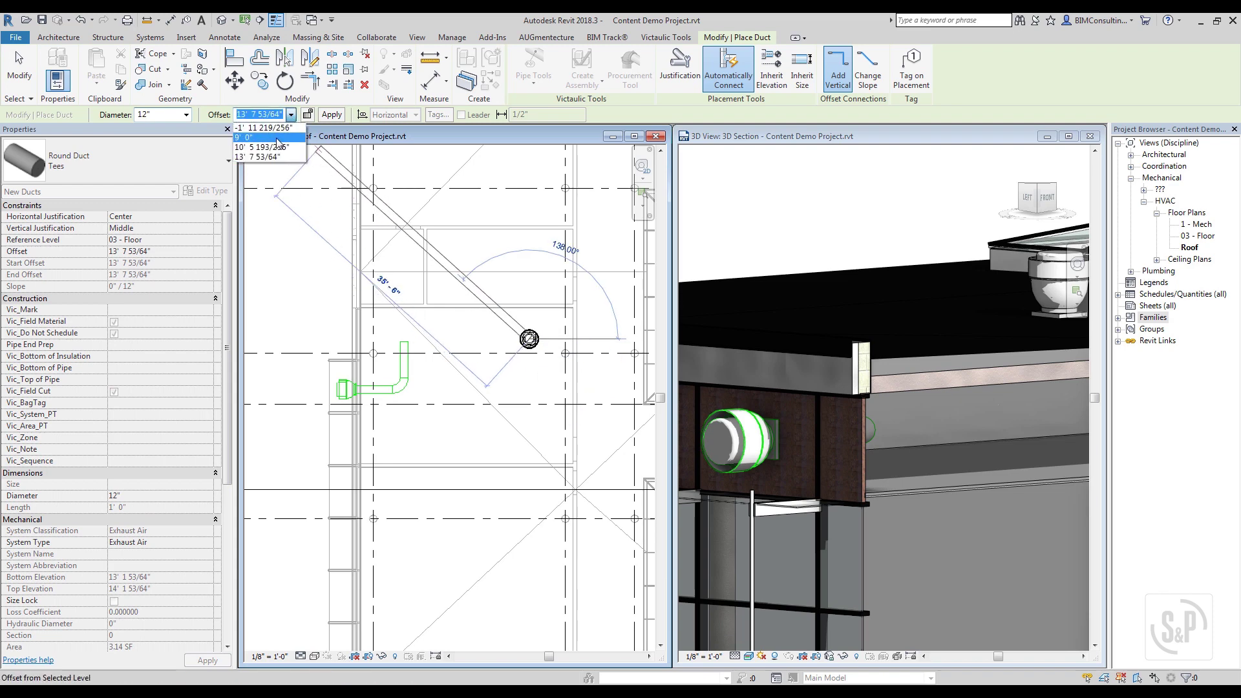
left_click(271, 115)
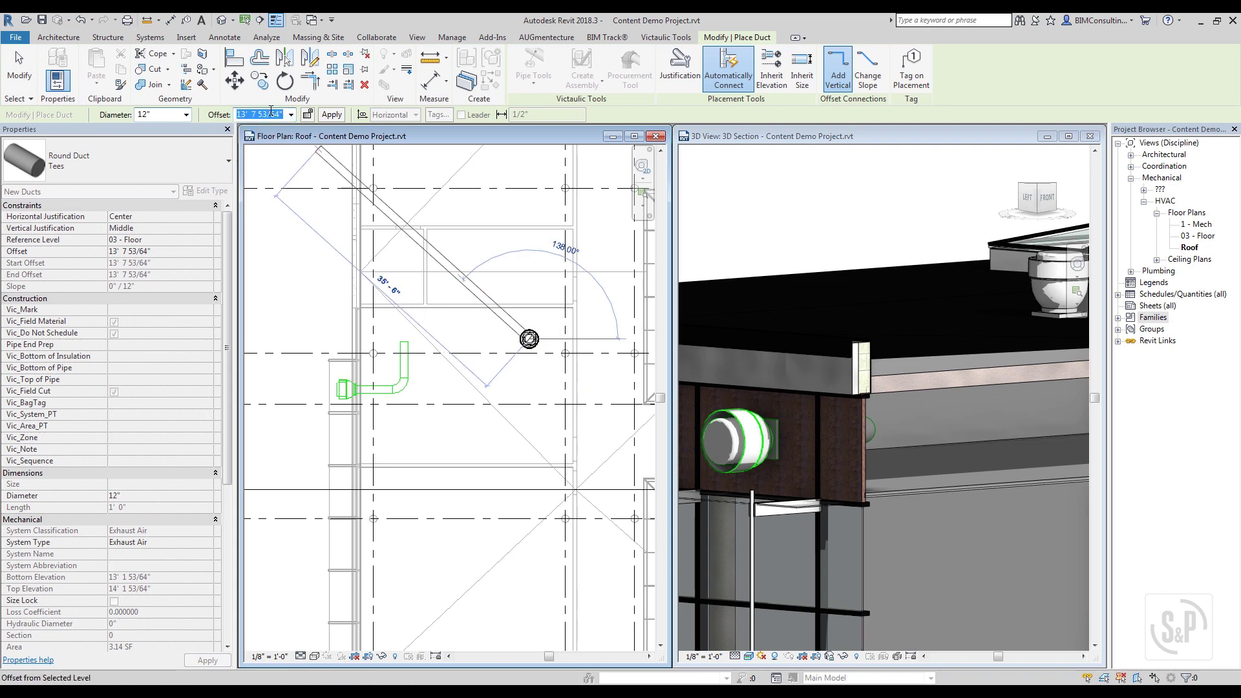
type("10")
key("Return")
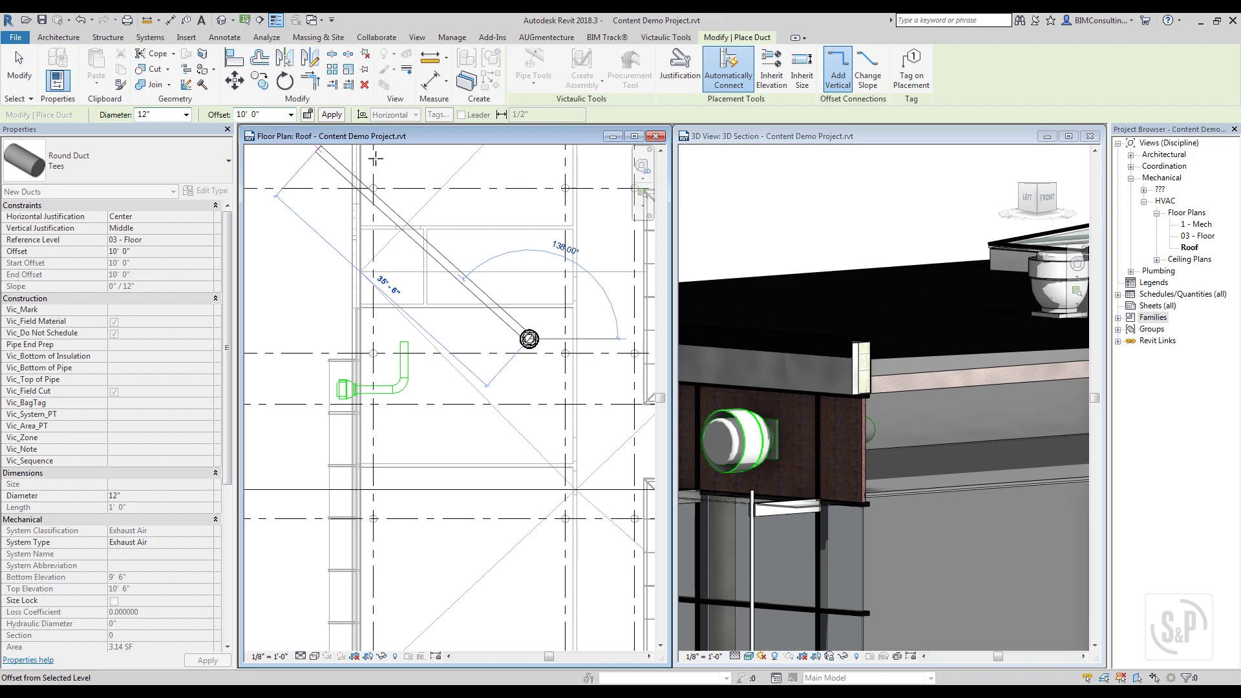
left_click(529, 389)
left_click(974, 410)
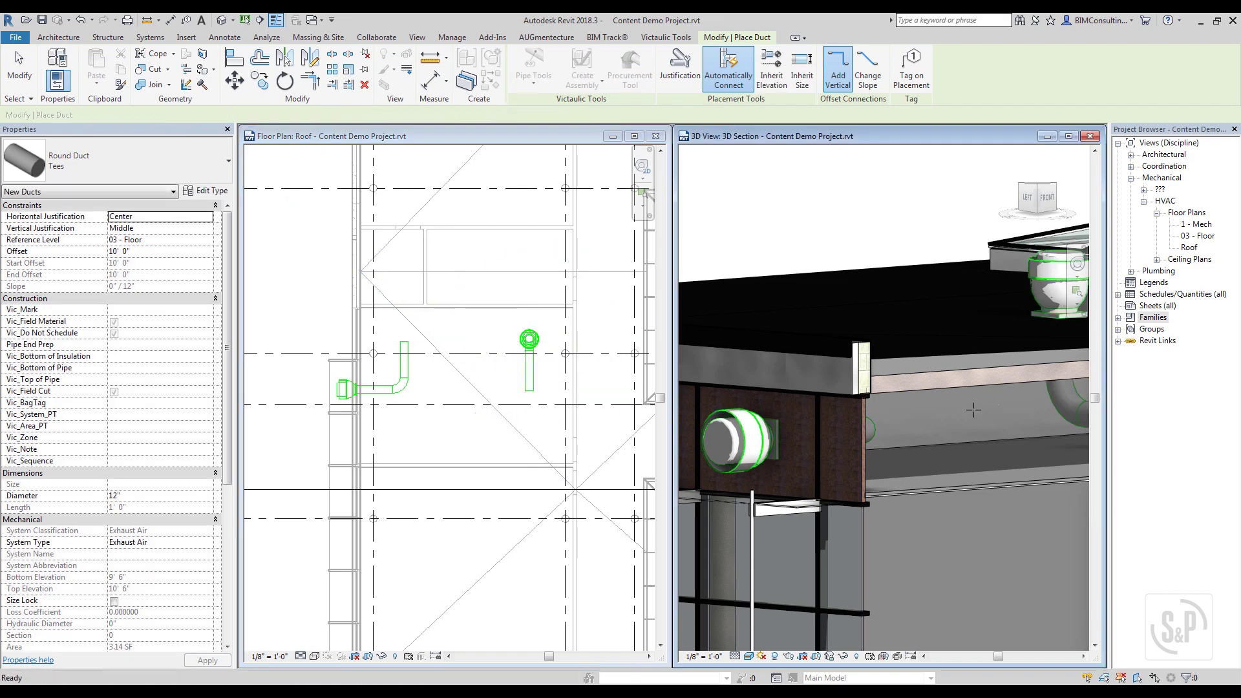
scroll(974, 410, "down", 5)
key("Escape")
key("Escape")
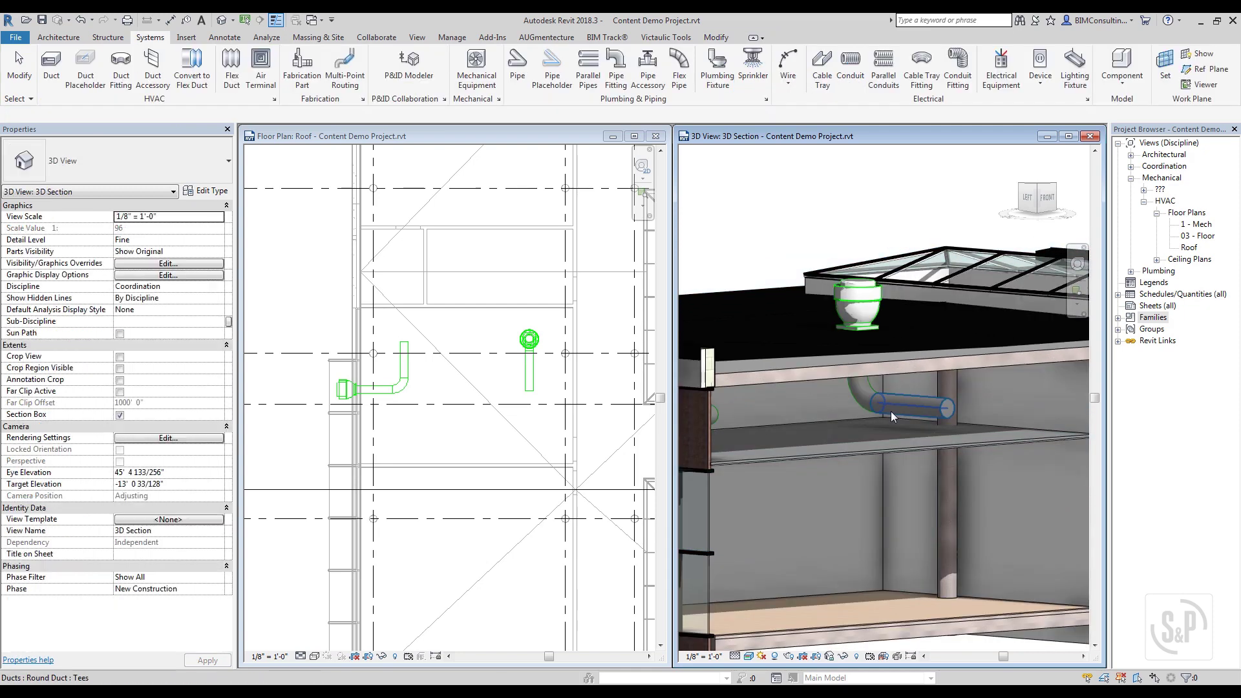
- Examine the flow properties of the roof fan's horizontal duct
left_click(894, 411)
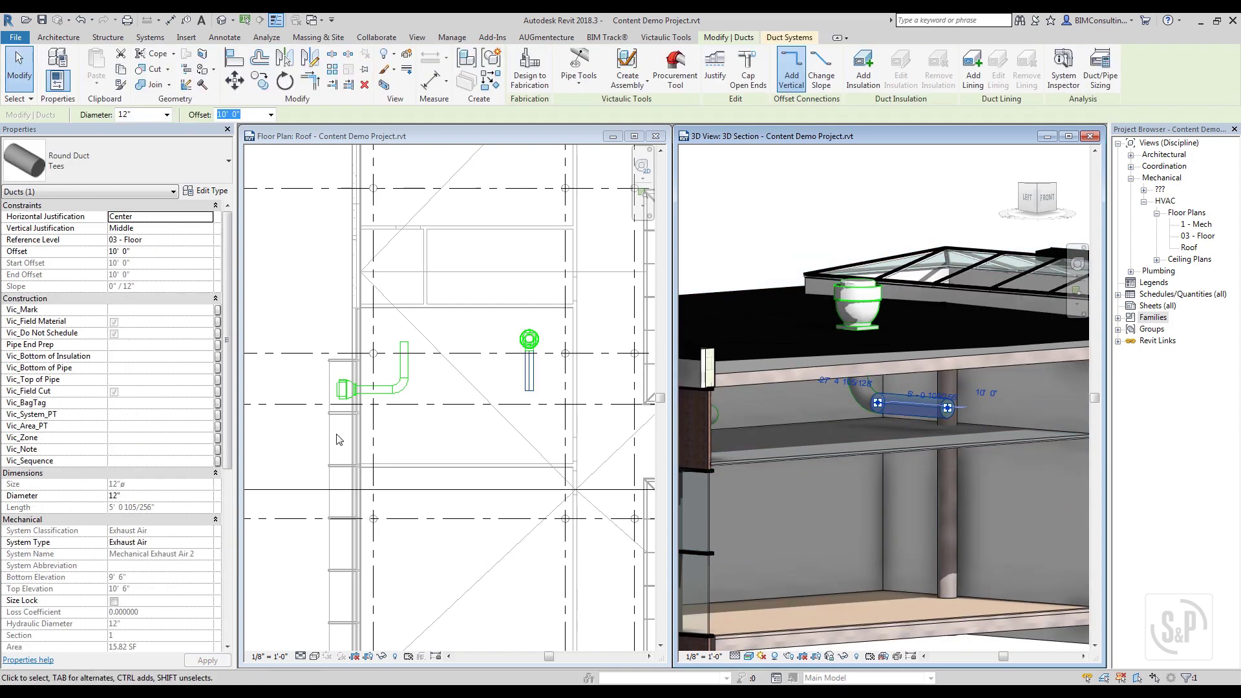
left_click_drag(226, 436, 233, 529)
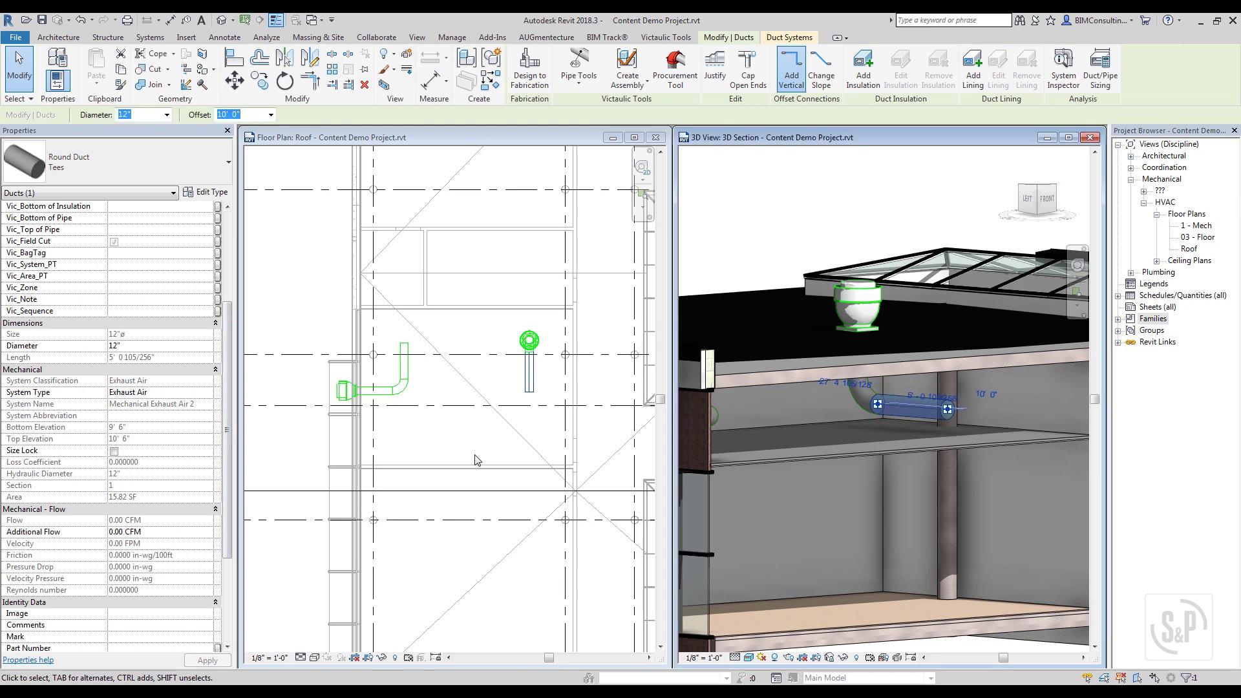
left_click(320, 452)
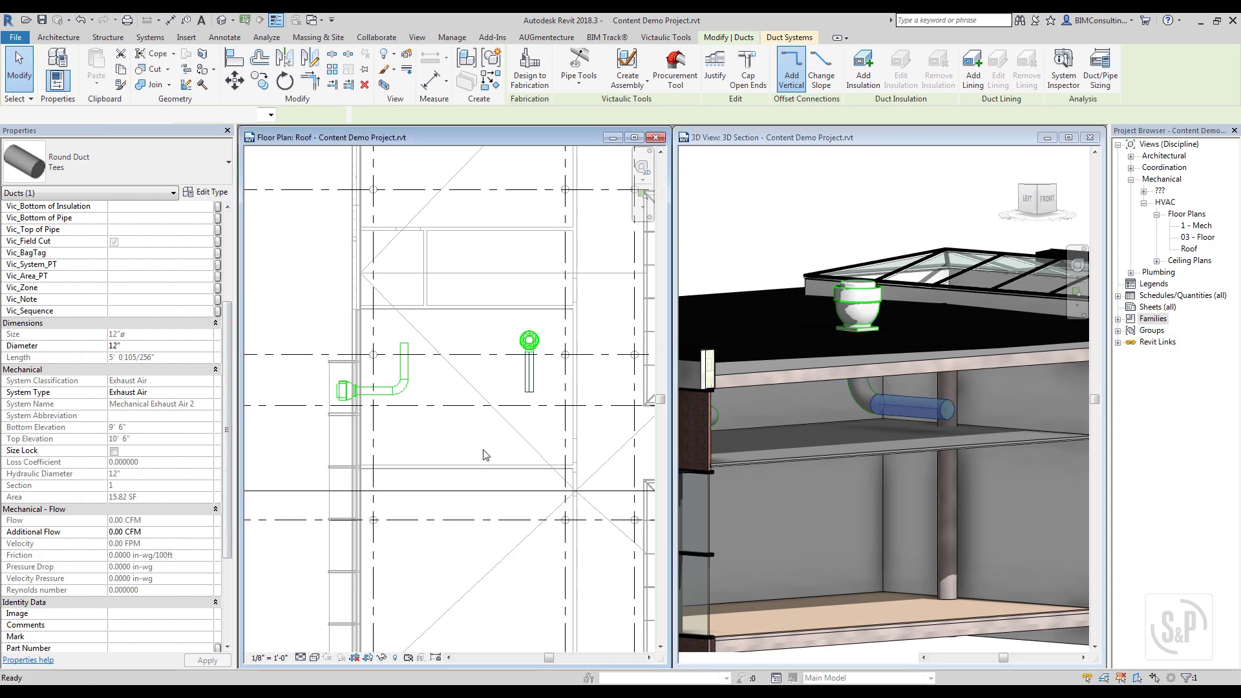
- Set the STXB Size 8 roof fan's Actual Exhaust Air Flow to 350 CFM
left_click(530, 341)
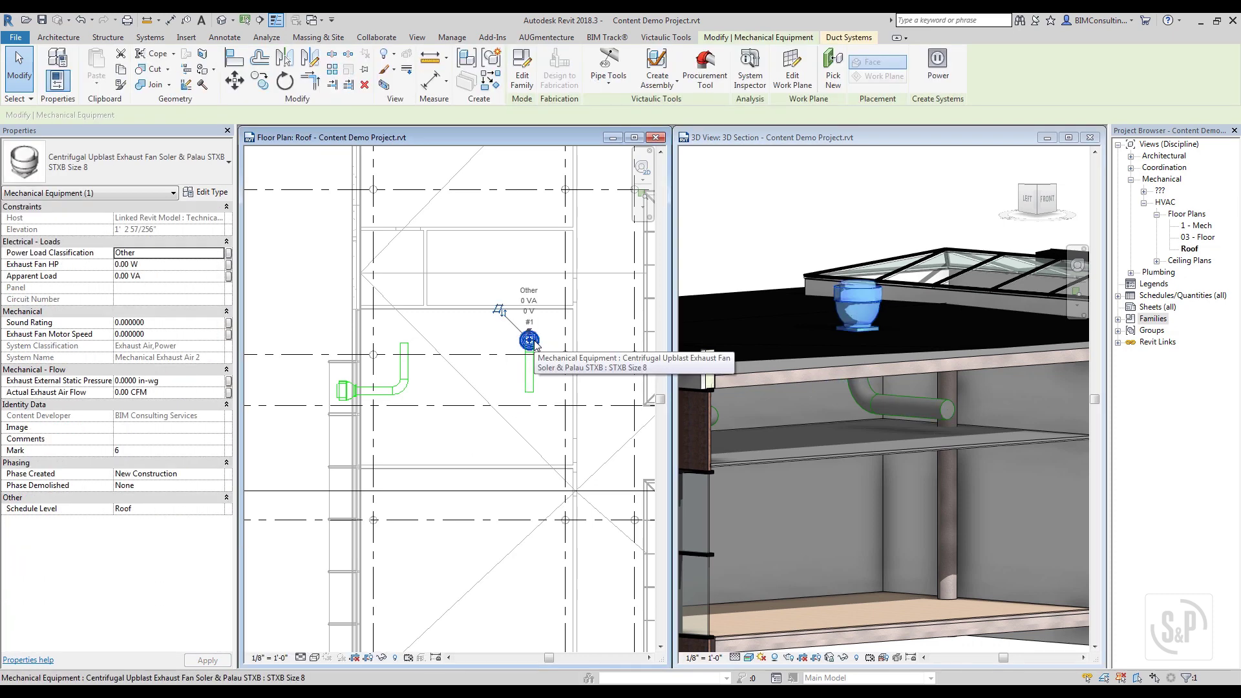
left_click(183, 392)
type("35")
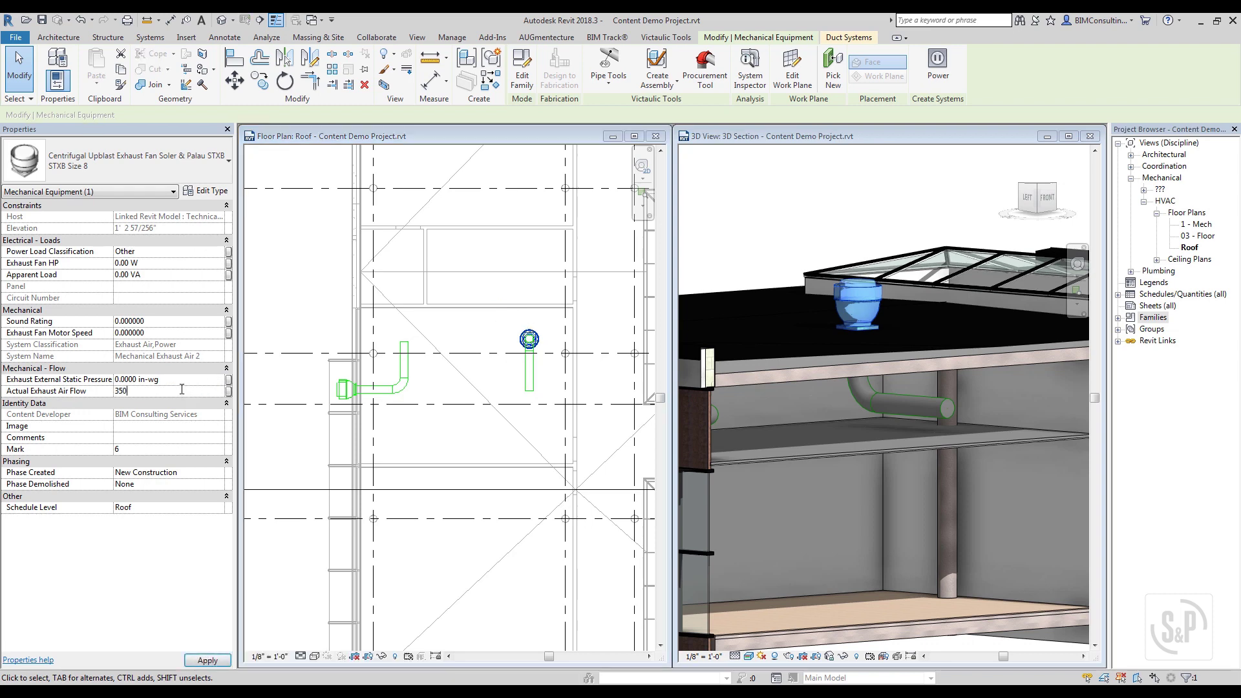
key("Escape")
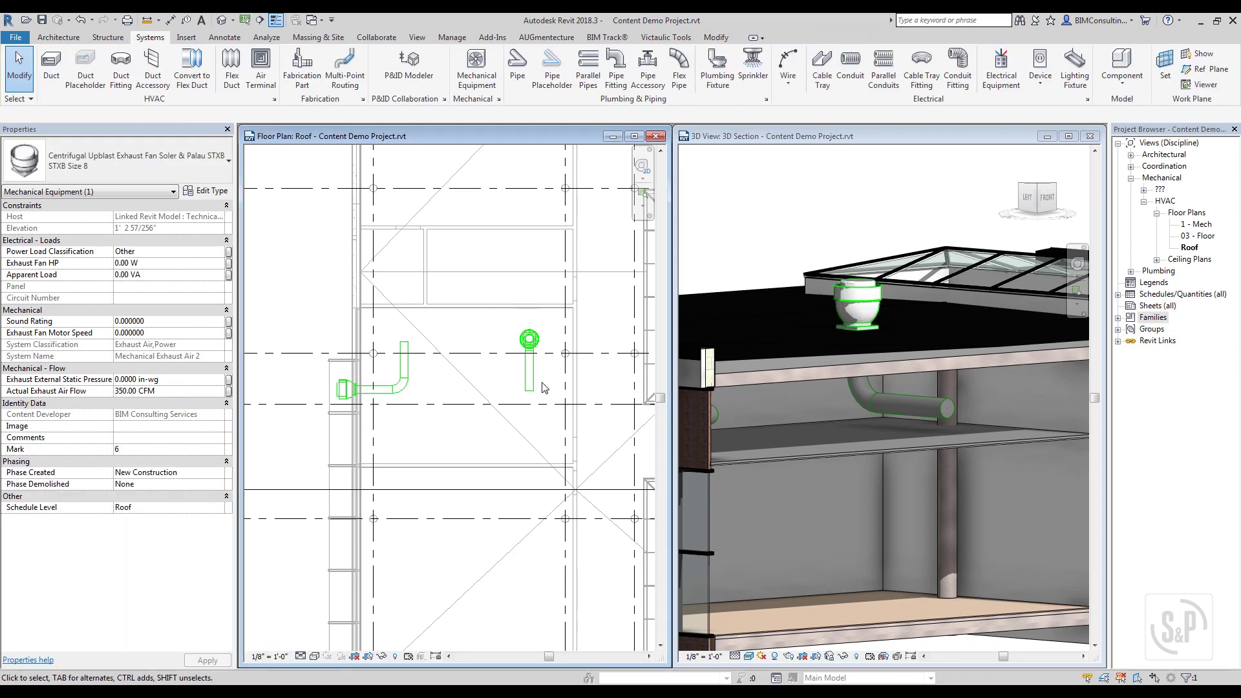
- Check the airflow, velocity and pressure drop values of the duct connected to the roof fan
left_click(534, 382)
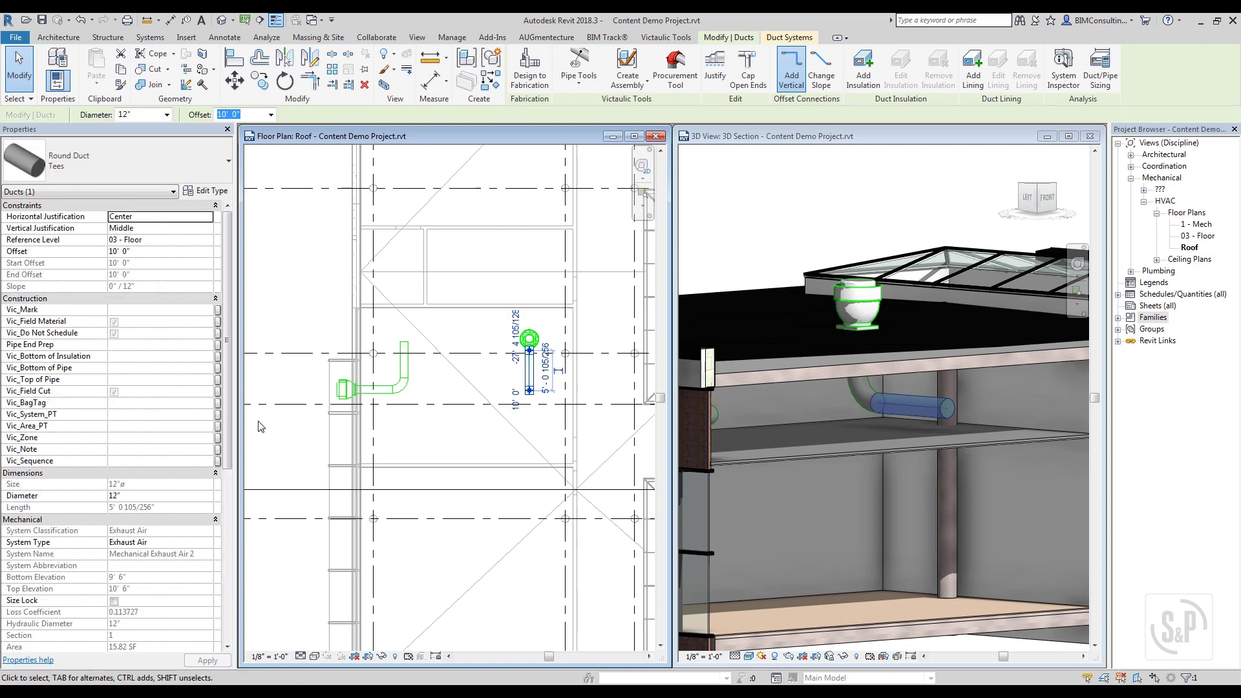
scroll(194, 453, "down", 5)
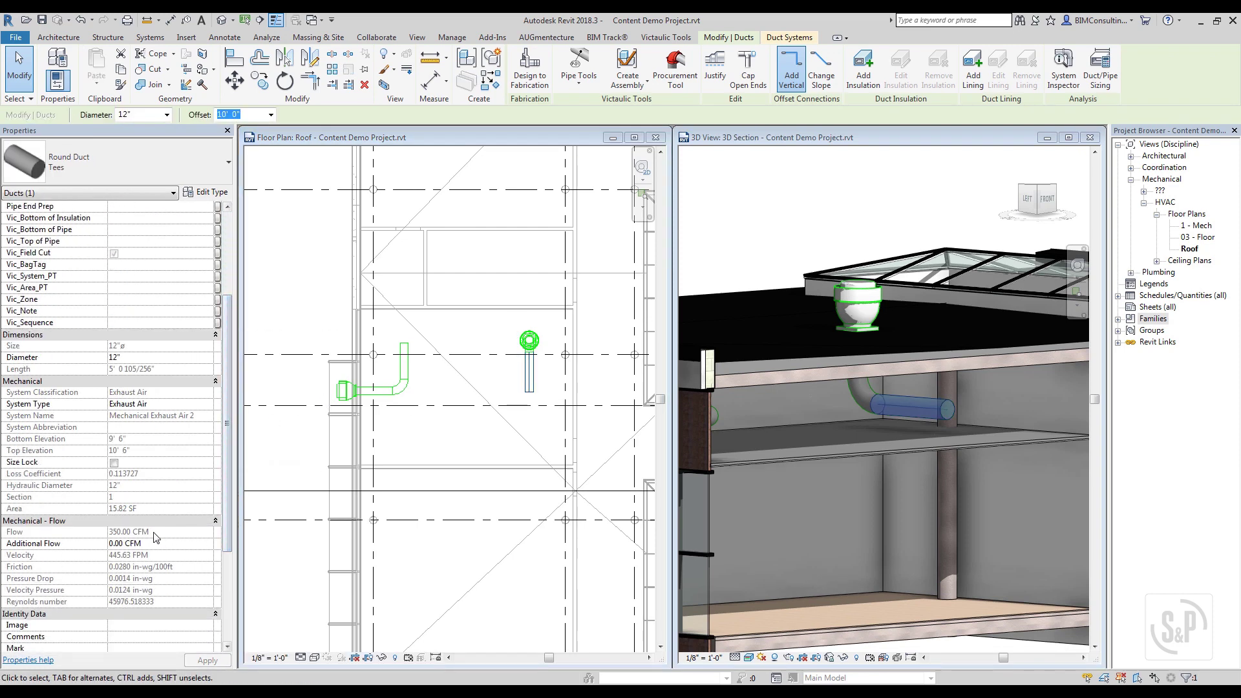
left_click(429, 442)
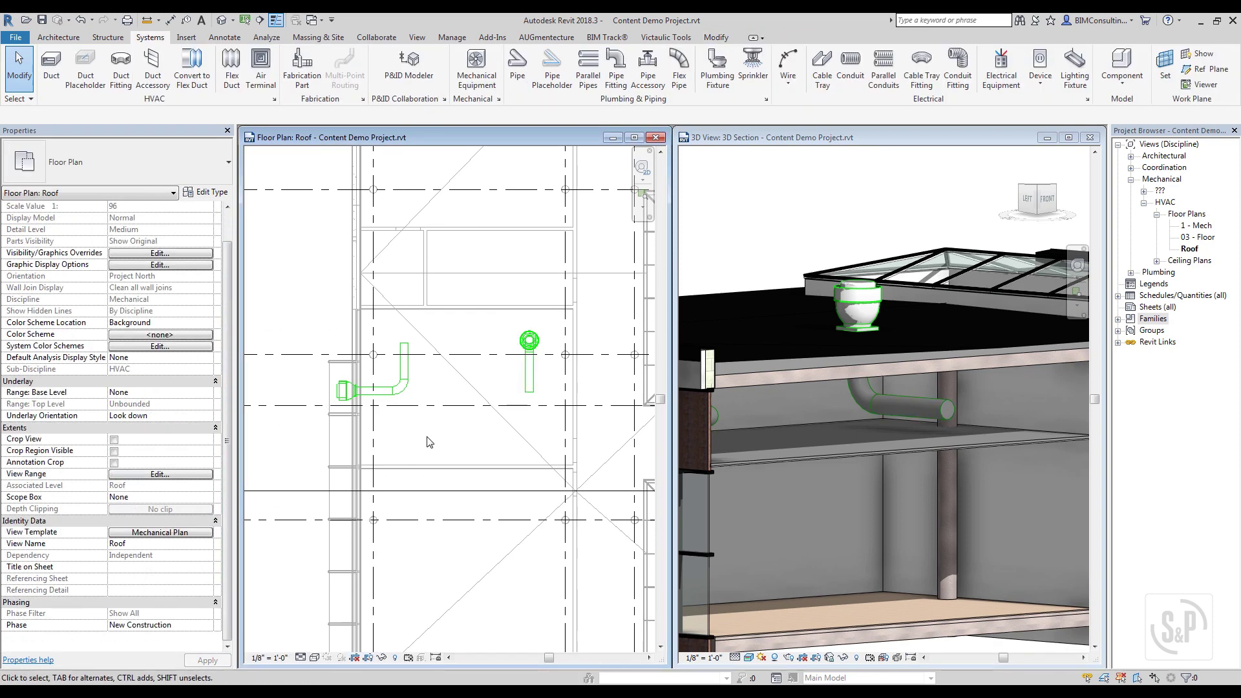
- Load the Inline Fan S&P Refresh family as new mechanical equipment
left_click(475, 73)
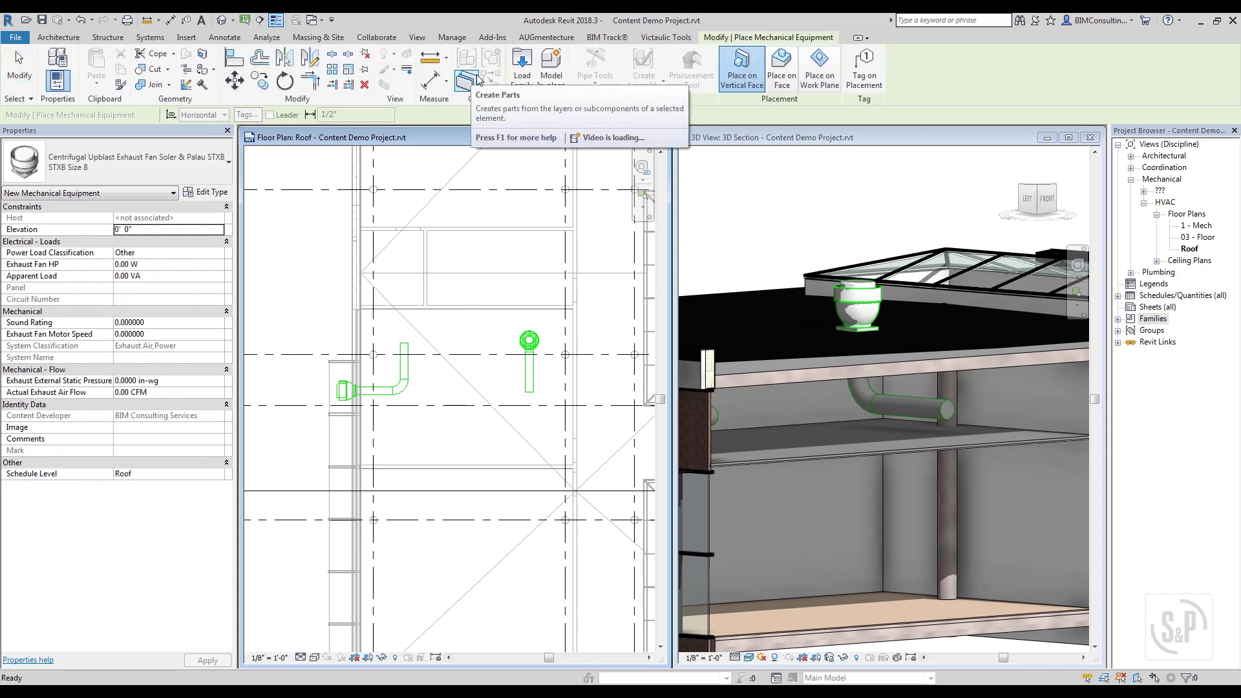
left_click(514, 83)
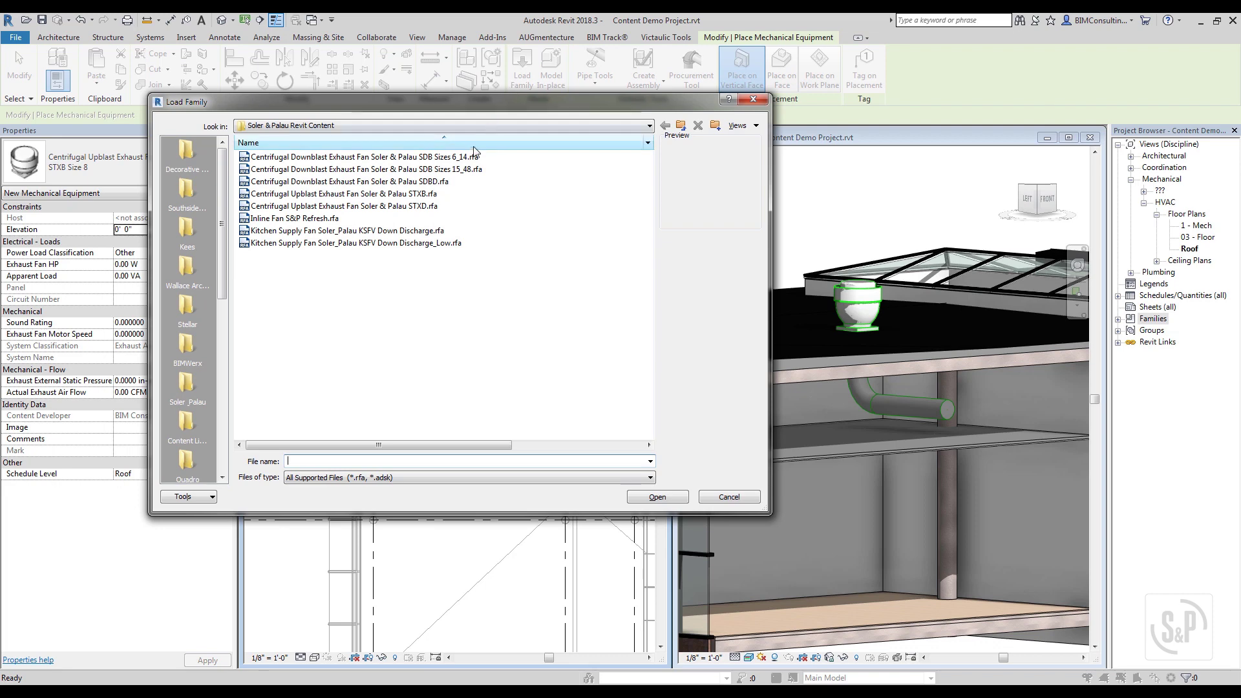
left_click(320, 220)
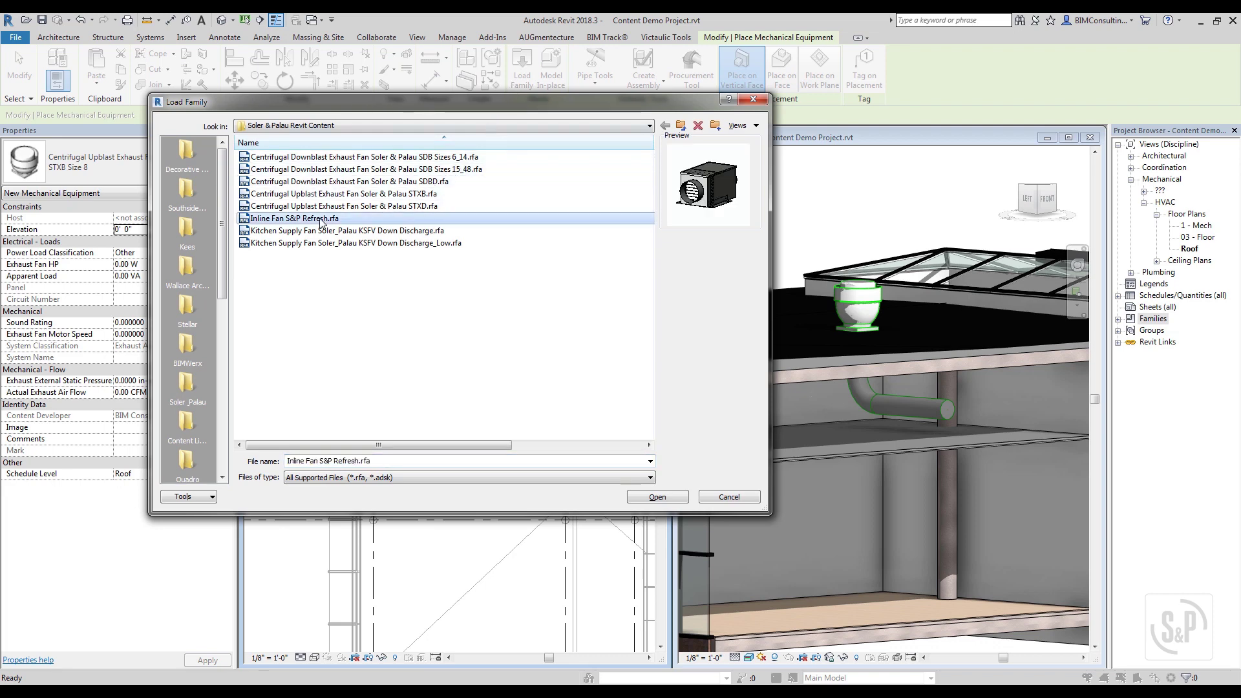
left_click(639, 500)
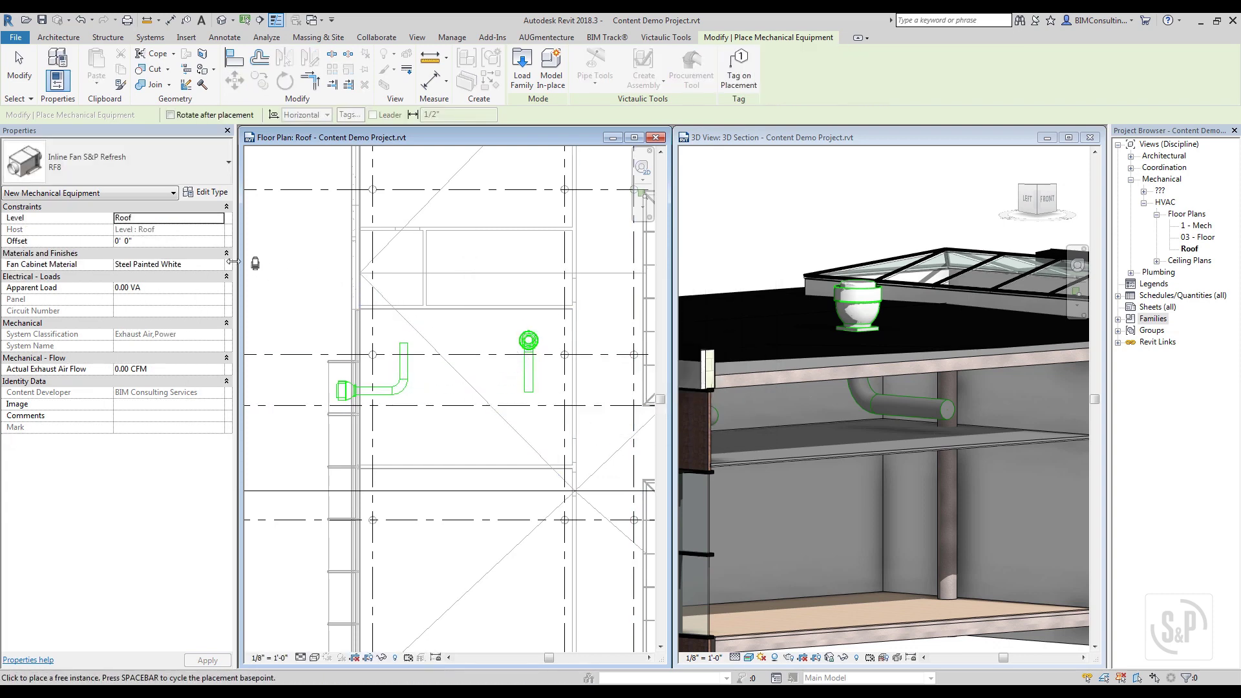
- Place an RF8 inline fan on level 03 - Floor at a 10' 0" offset, rotated horizontally and aligned with the wall fan duct's open end
left_click(204, 218)
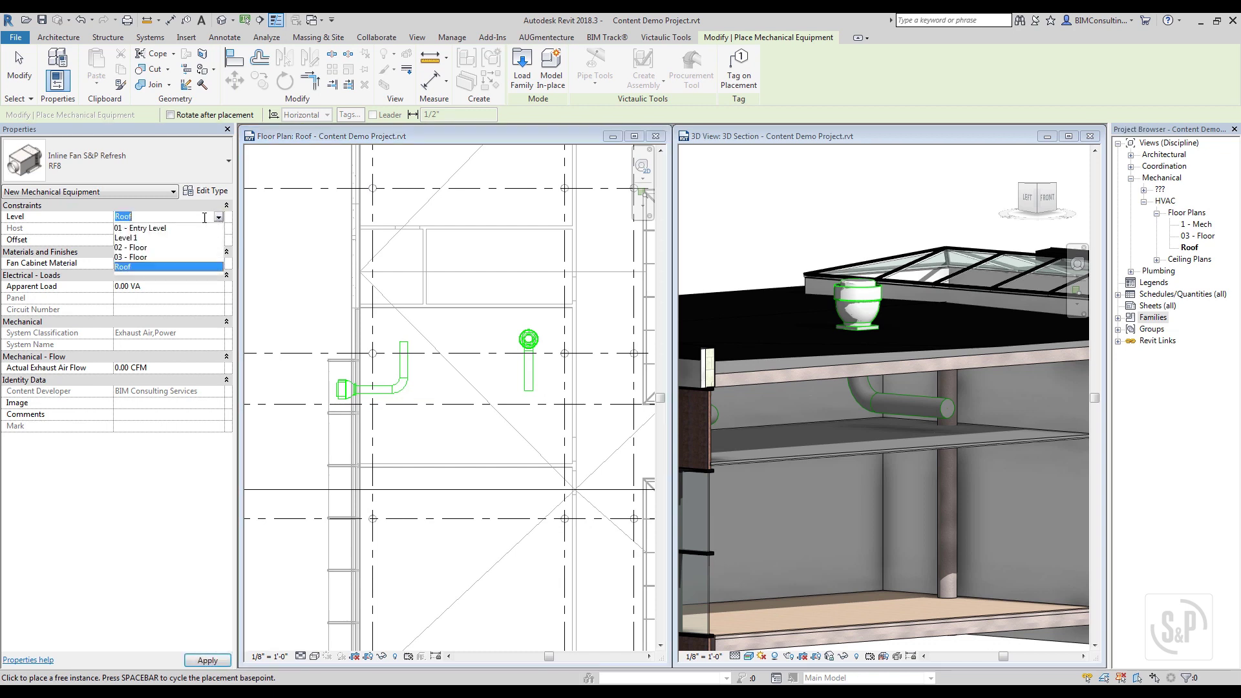
left_click(139, 258)
left_click(145, 239)
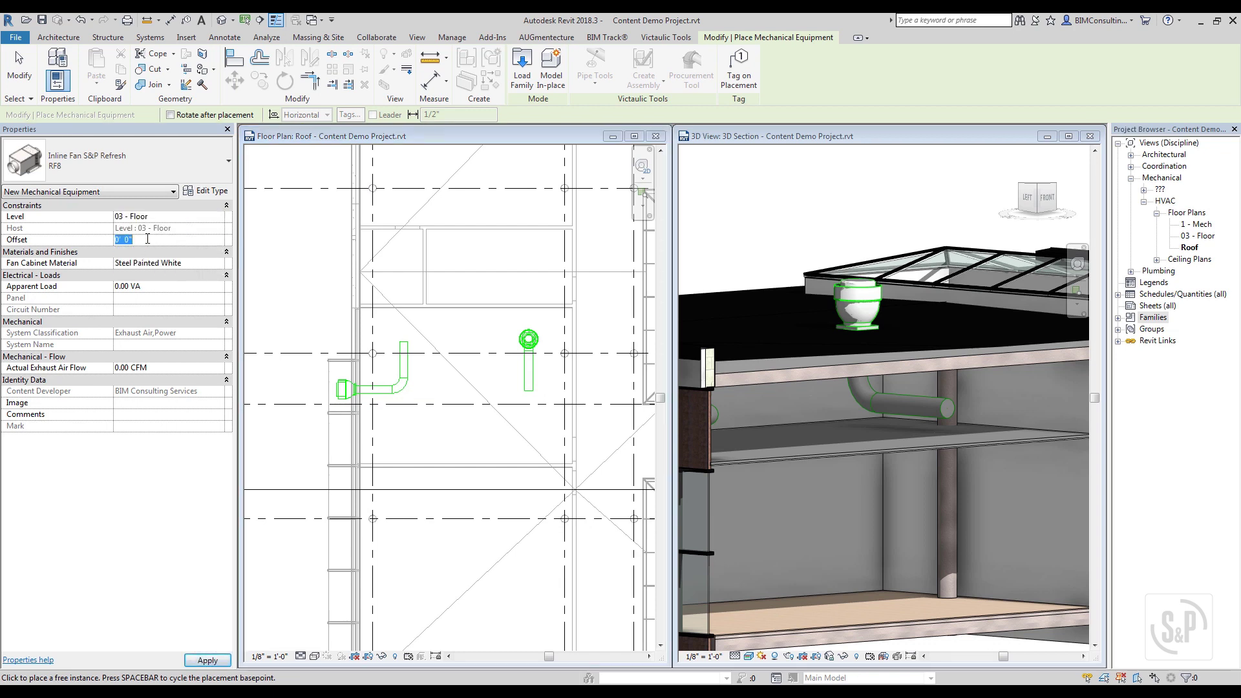
type("10")
key("Return")
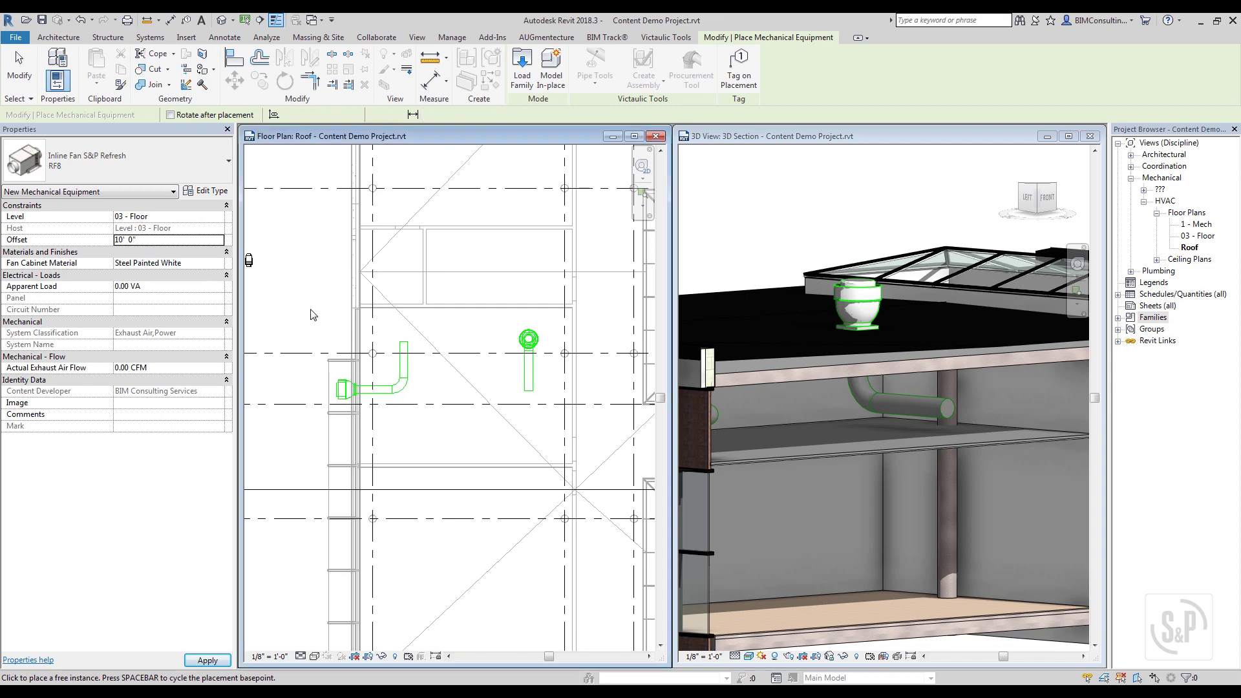
scroll(475, 339, "up", 2)
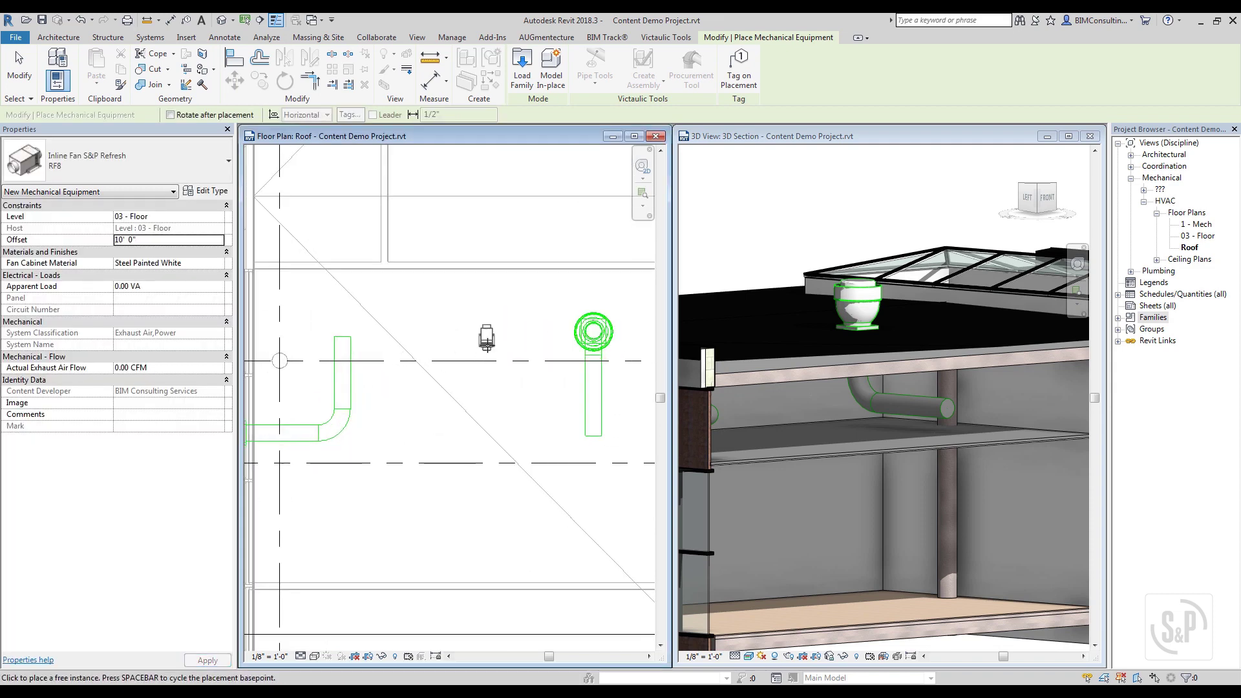
key("space")
left_click(483, 340)
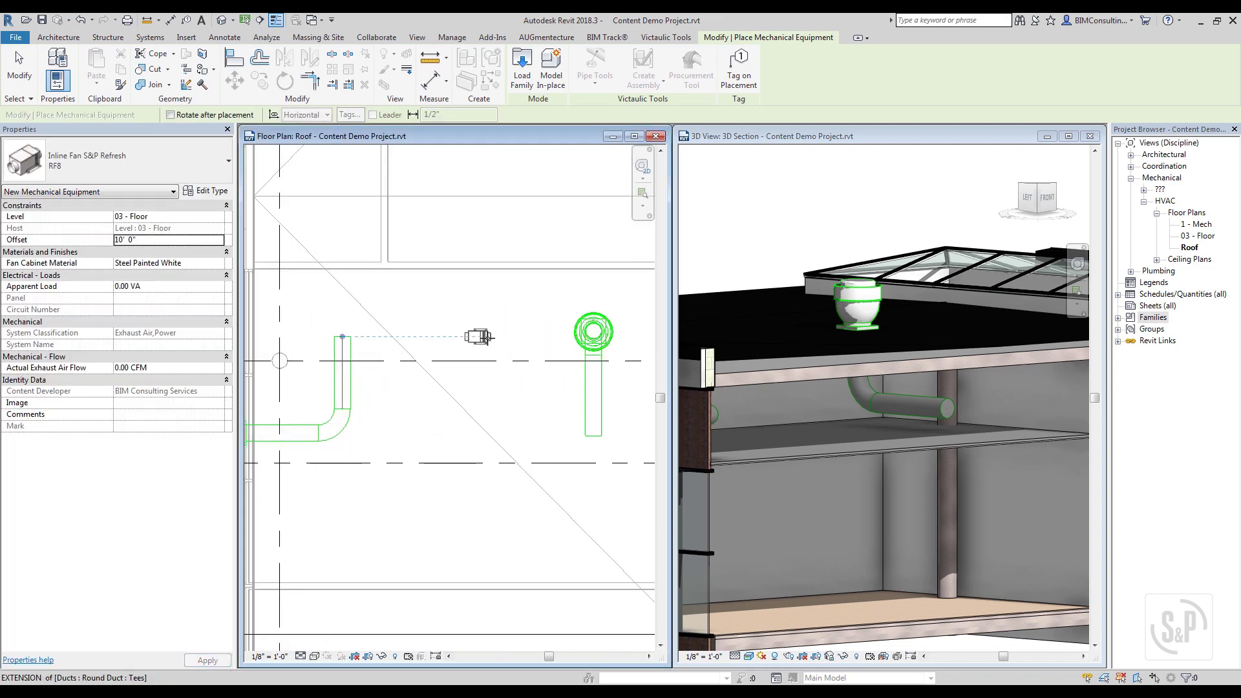
key("Escape")
key("Escape")
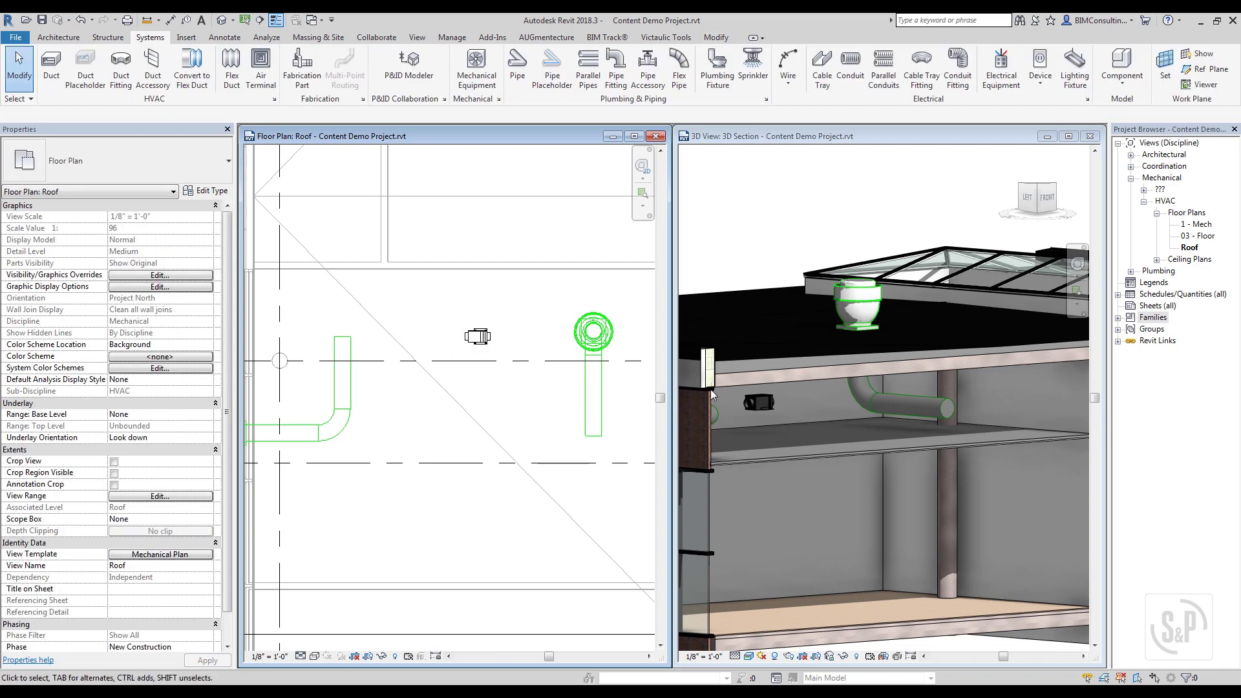
- Draw a 6" round duct from the RF8 inline fan's outlet, turning 90° away from the roof edge line with a leg about 3' 11" long
left_click(753, 413)
scroll(754, 415, "up", 2)
scroll(761, 417, "down", 5)
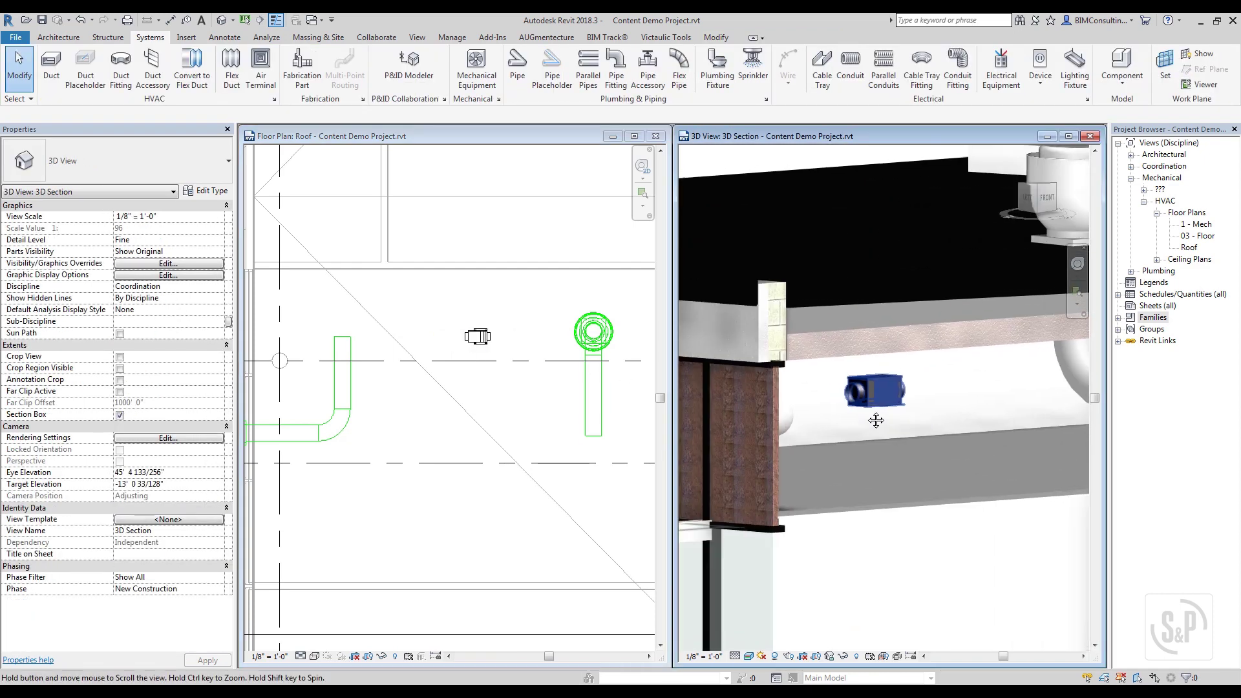
left_click(458, 378)
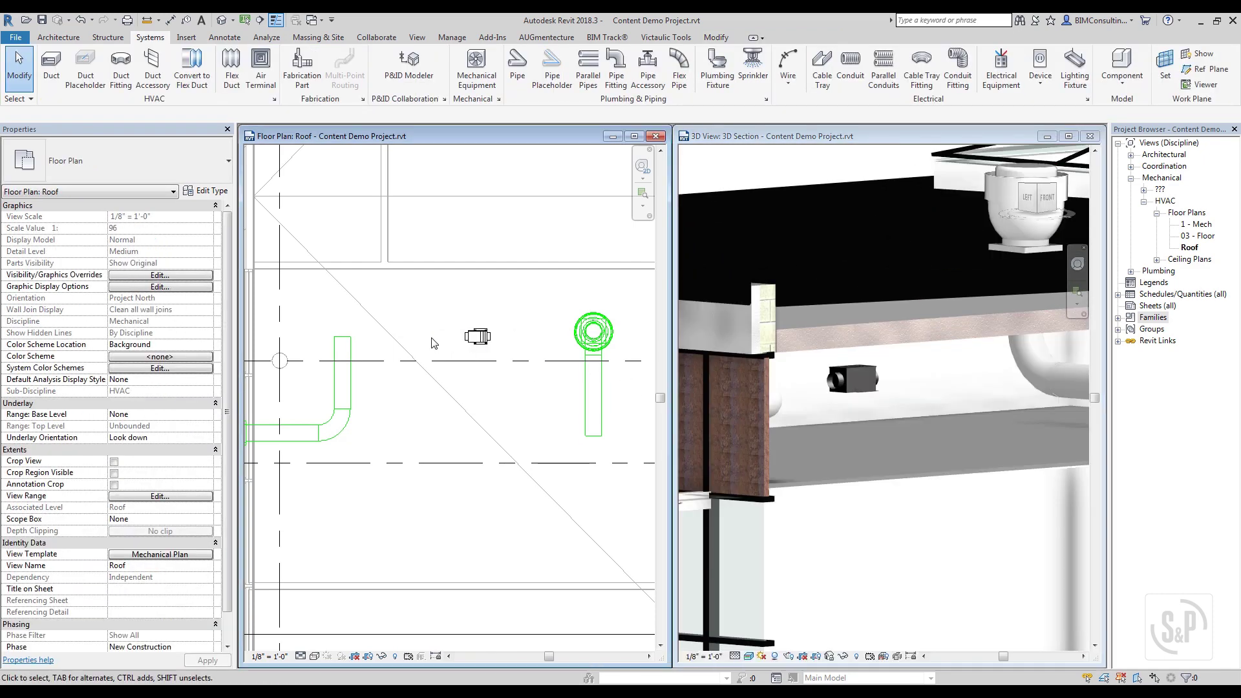
left_click(51, 62)
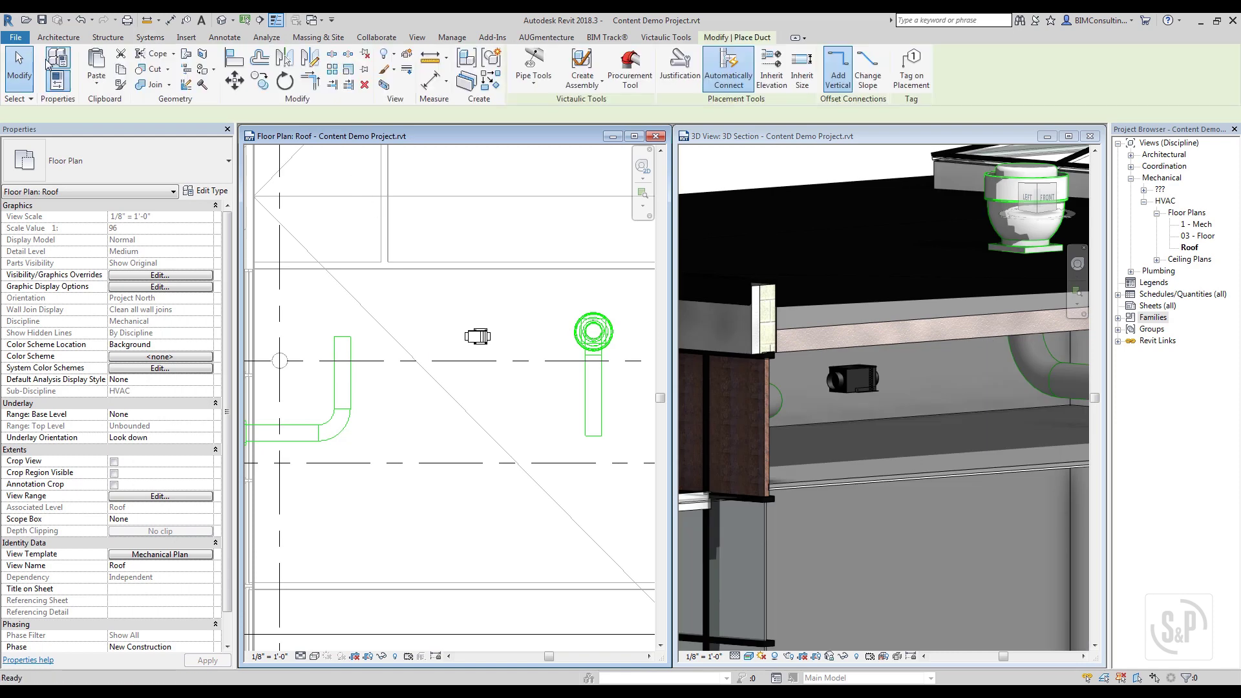
left_click(464, 335)
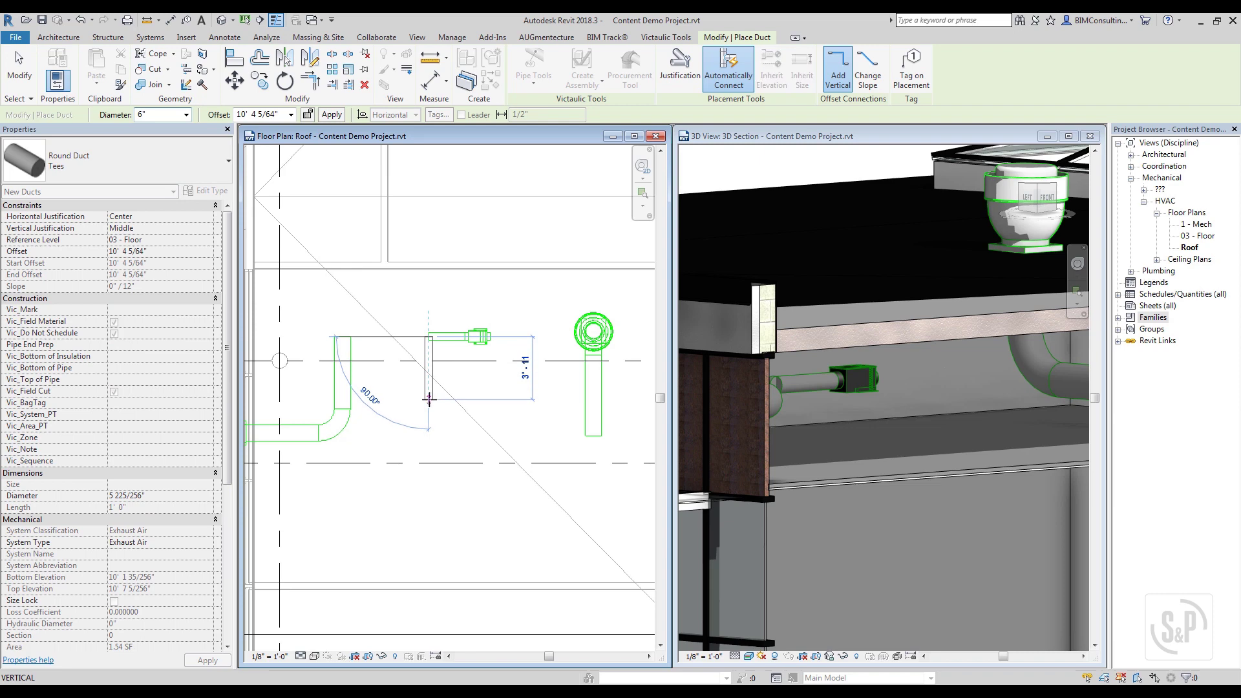
left_click(429, 397)
- Draw a 6" round duct about 1' 6" out from the inline fan's inlet, turning 90° into a leg parallel to the outlet duct's leg
left_click(492, 335)
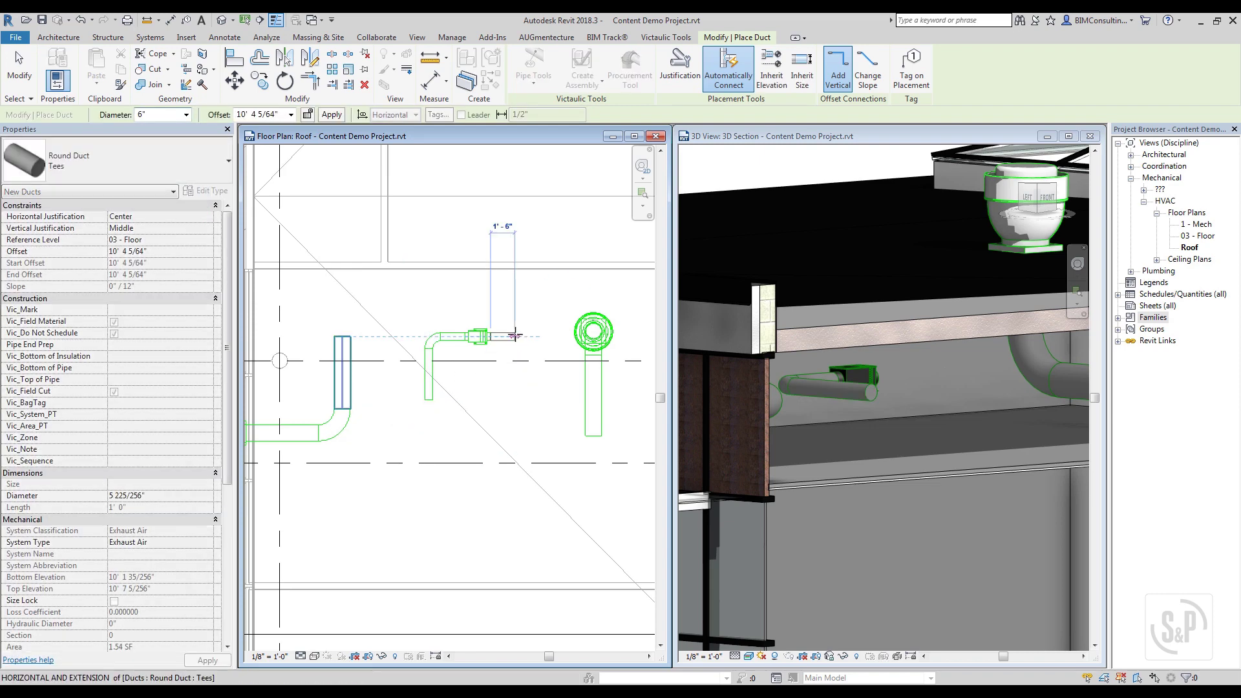
left_click(516, 335)
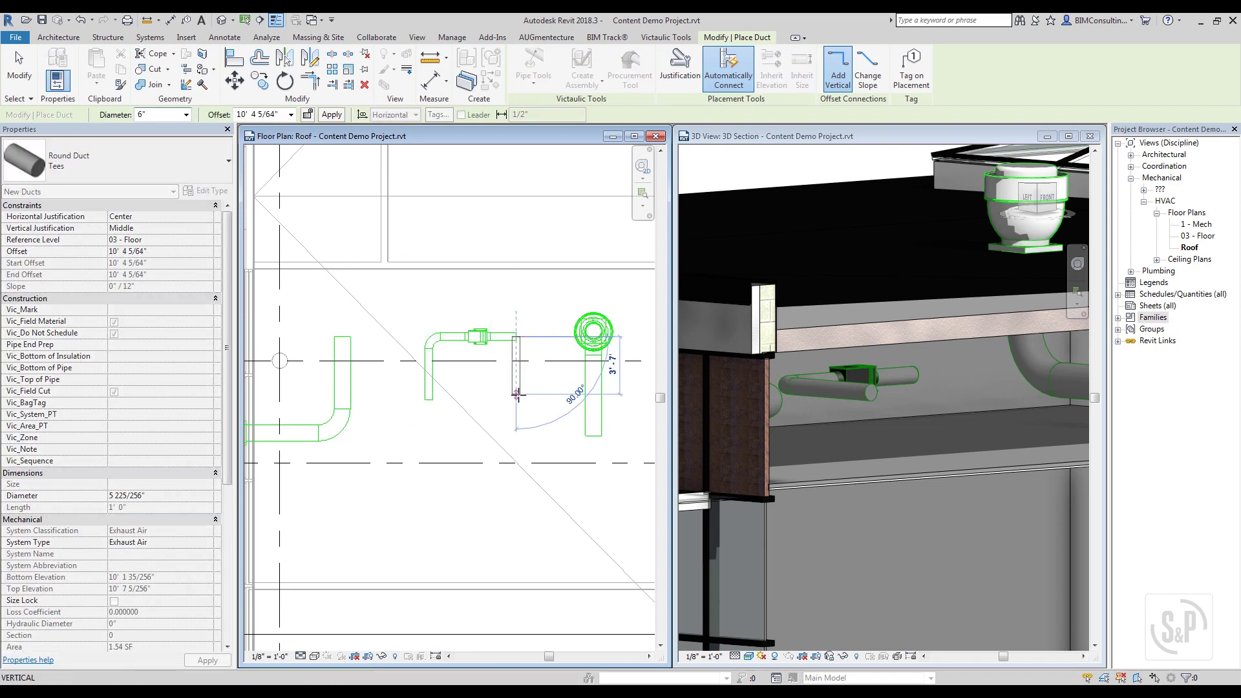
left_click(517, 393)
key("Escape")
key("Escape")
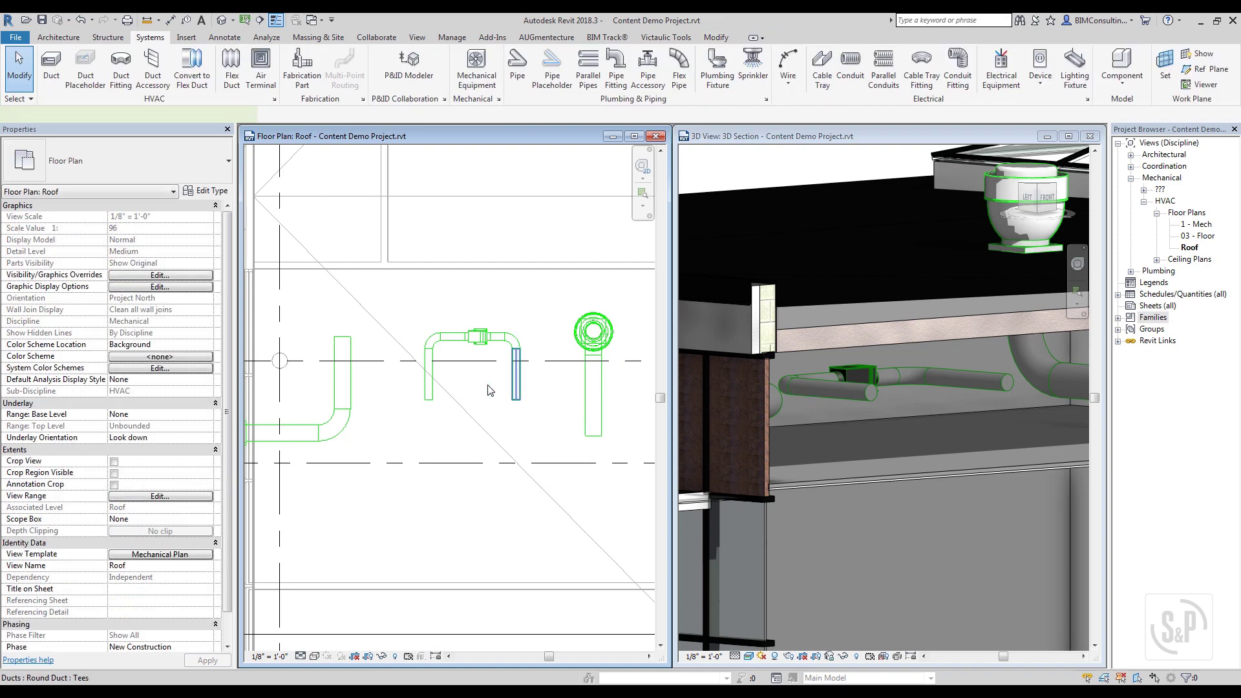
- Check the mechanical flow values of the inline fan's inlet duct leg
left_click(517, 388)
scroll(223, 423, "down", 1)
scroll(223, 423, "down", 2)
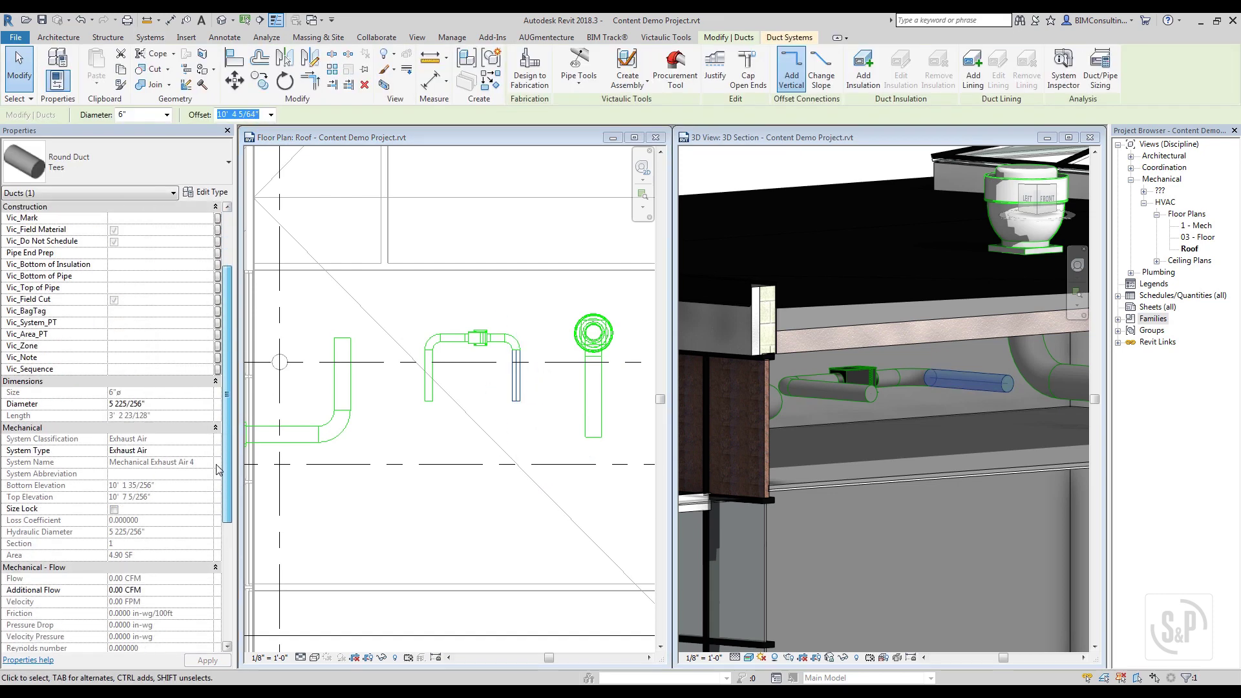
key("Escape")
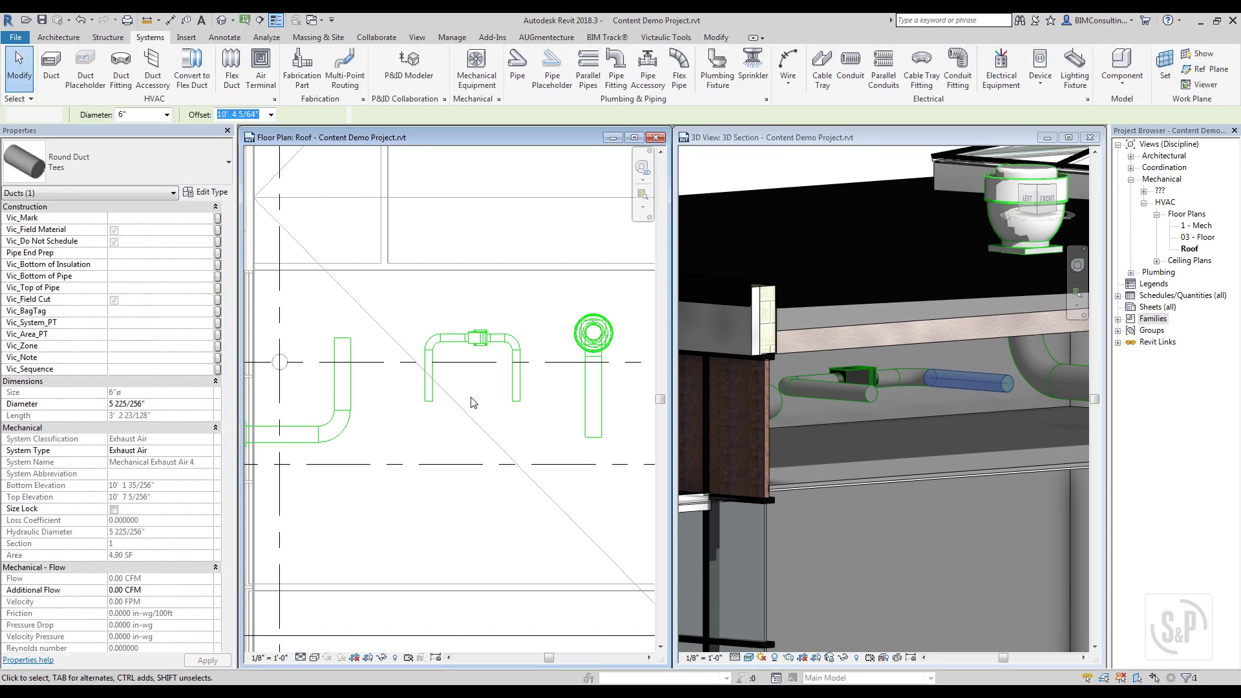
- Set the RF8 inline fan's Actual Exhaust Air Flow to 350 CFM
left_click(478, 336)
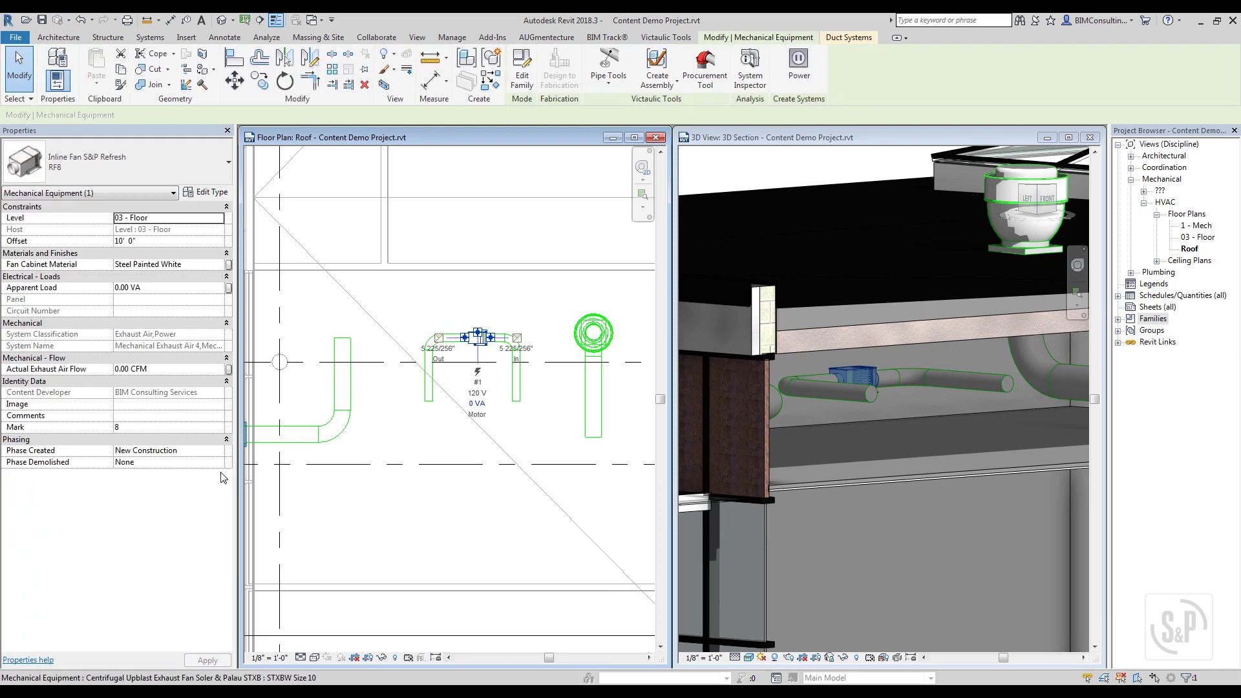
left_click(168, 369)
type("350")
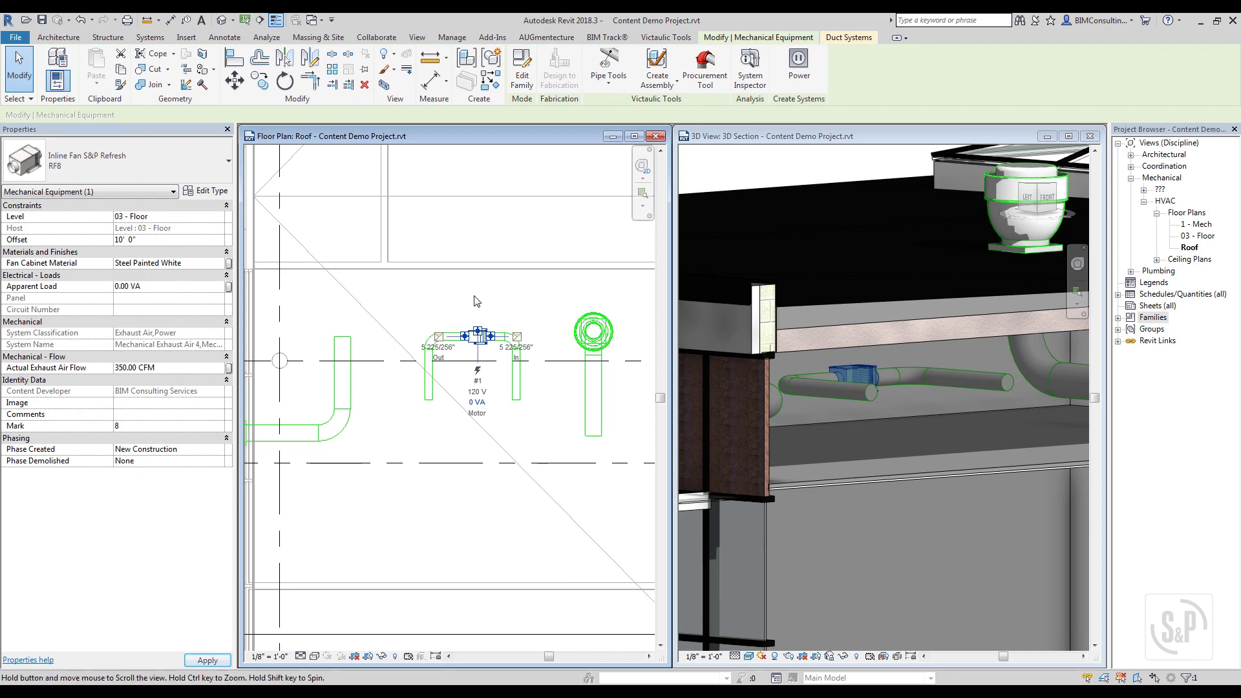
key("Escape")
- Recheck the inlet duct leg's flow, velocity, friction and pressure drop with the inline fan's airflow applied
left_click(516, 387)
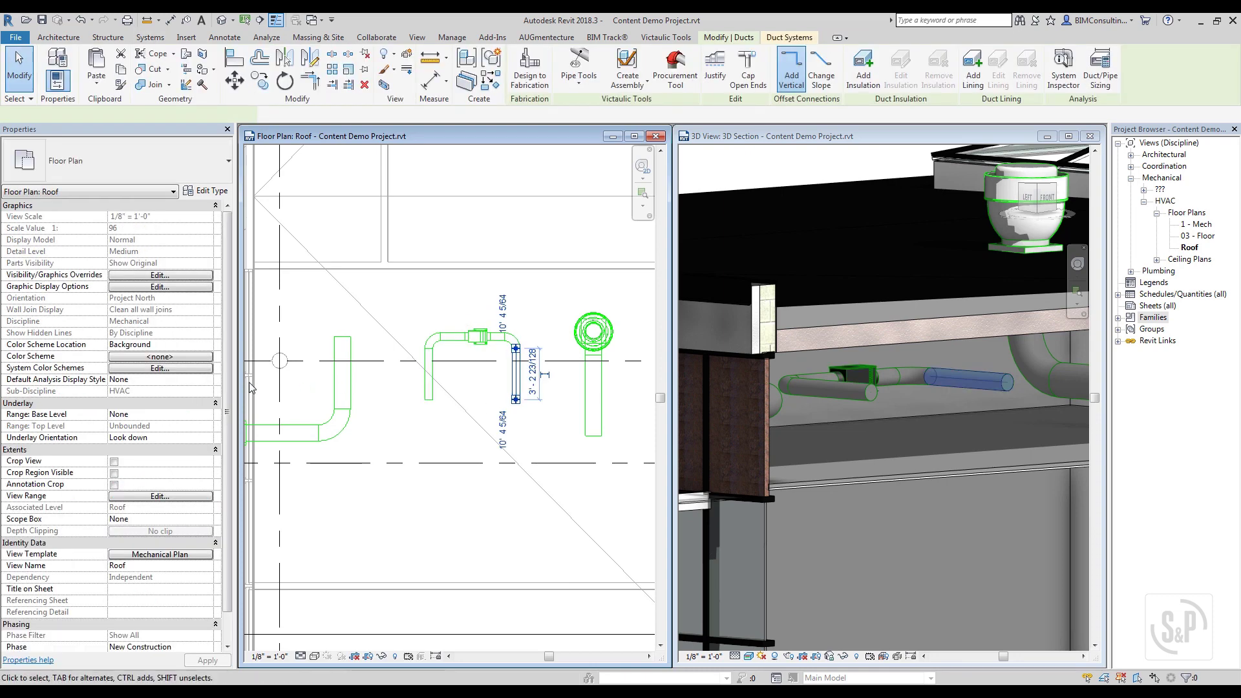
scroll(227, 403, "down", 5)
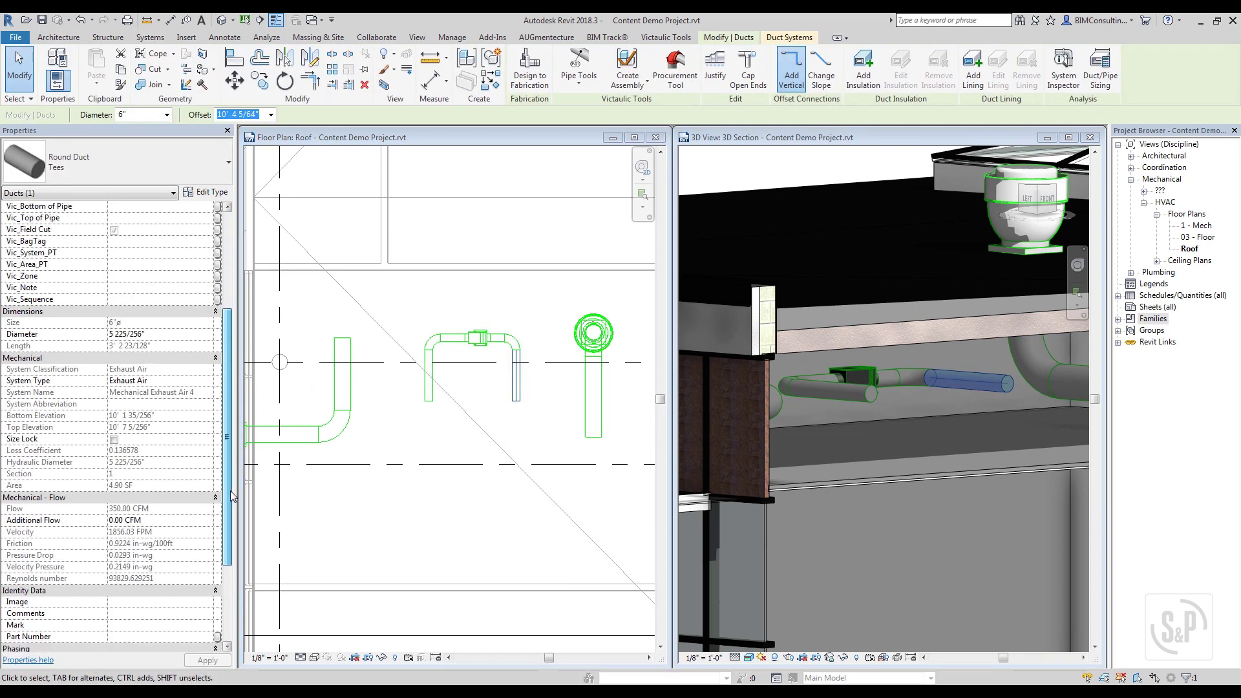
left_click(508, 392)
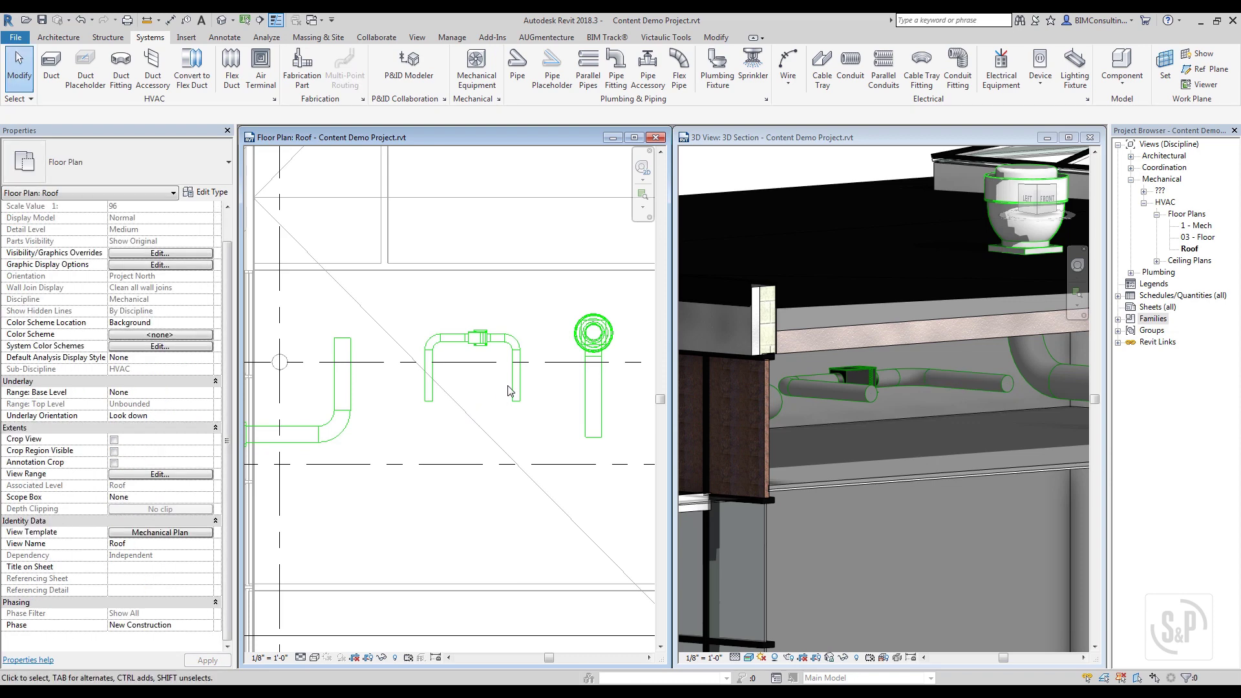
- Open the STXB Size 8 roof fan's type properties and review its dimensions and identity data
left_click(571, 334)
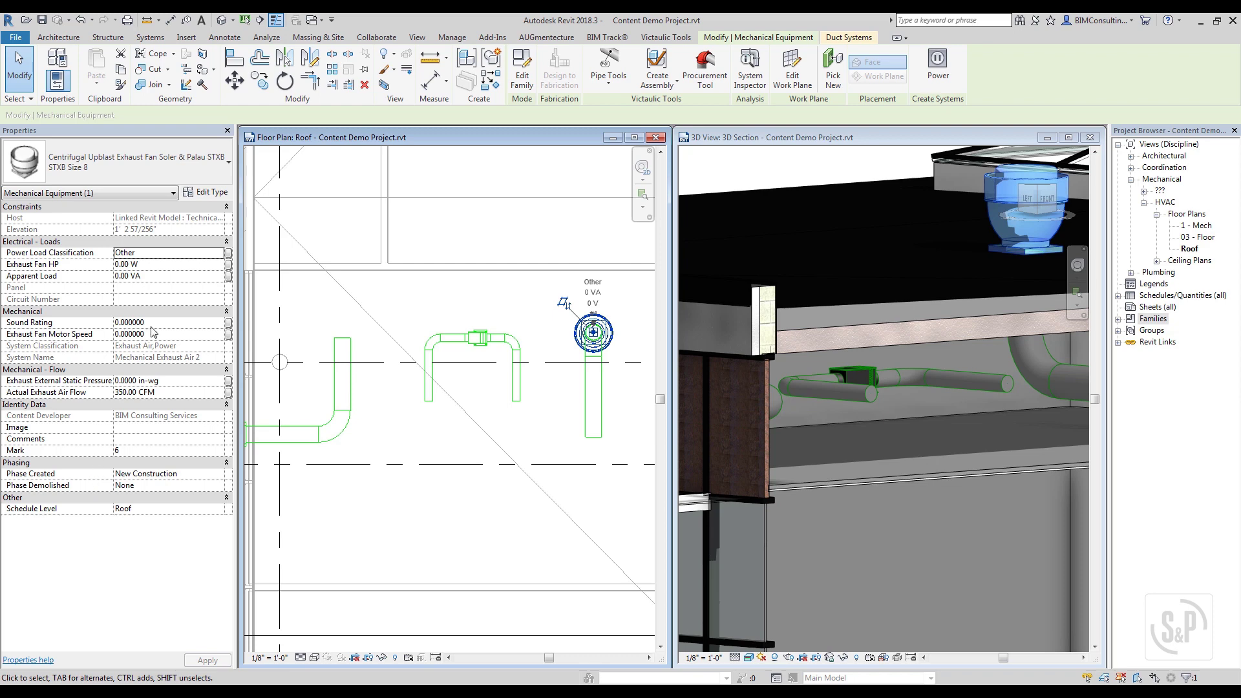
left_click(207, 194)
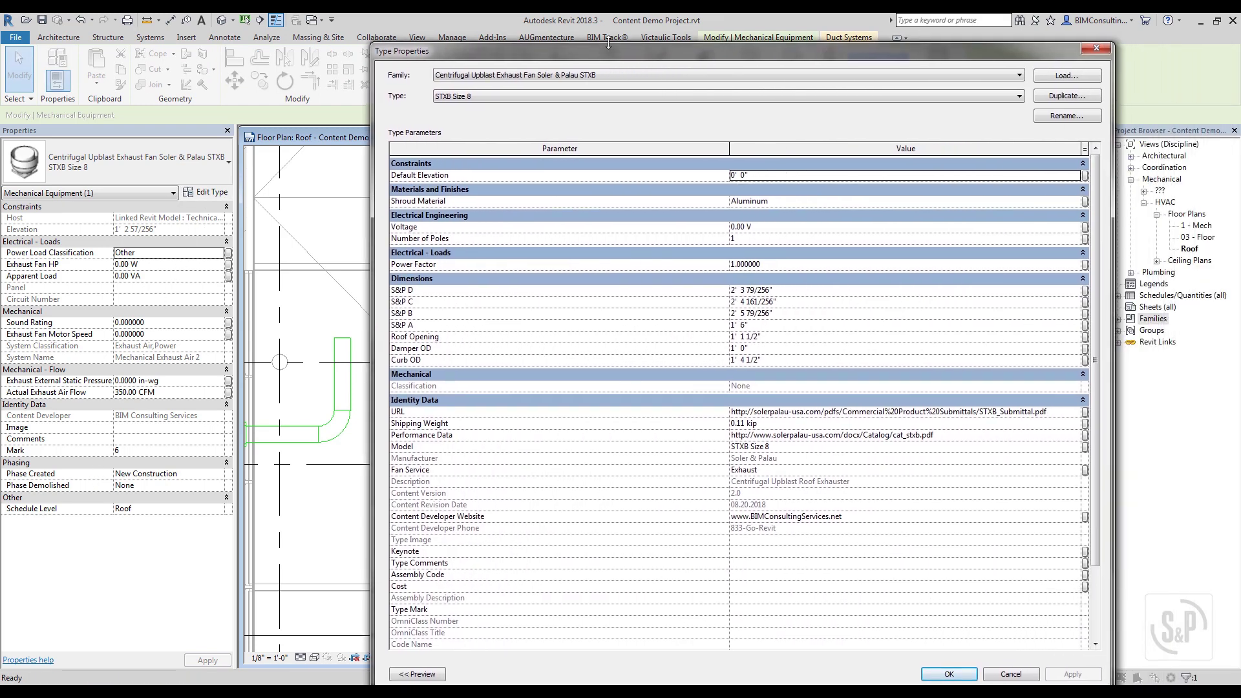
left_click_drag(607, 48, 464, 131)
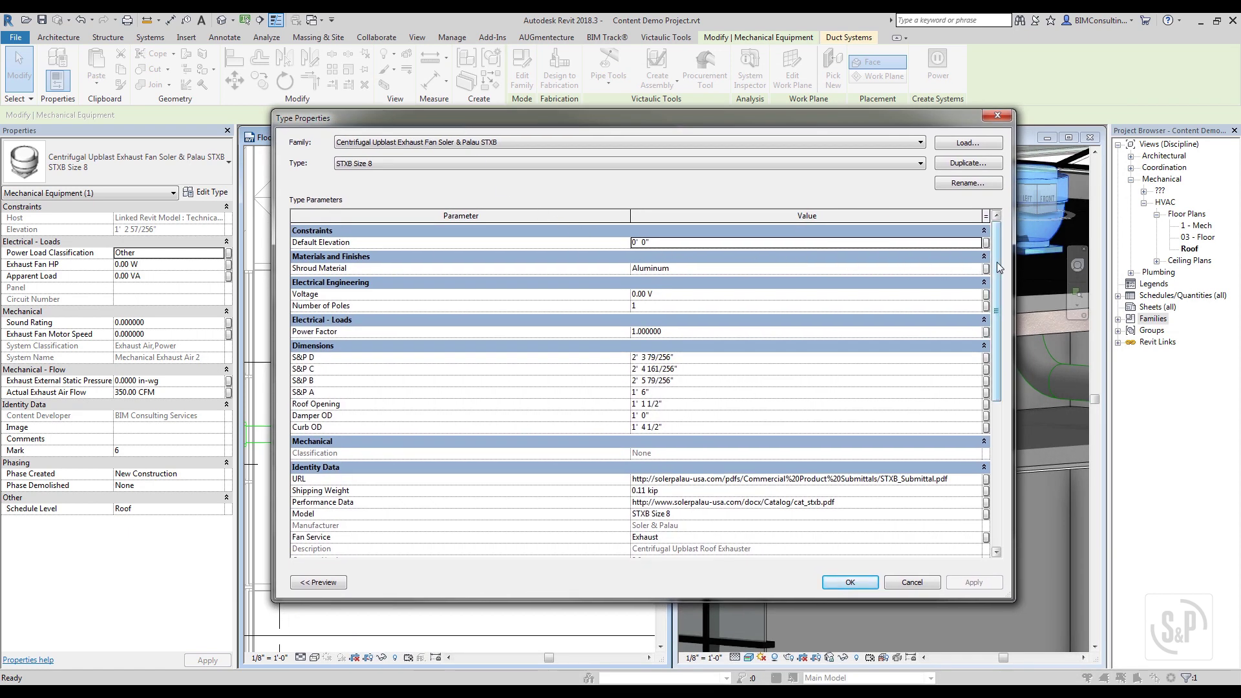
left_click_drag(998, 261, 999, 381)
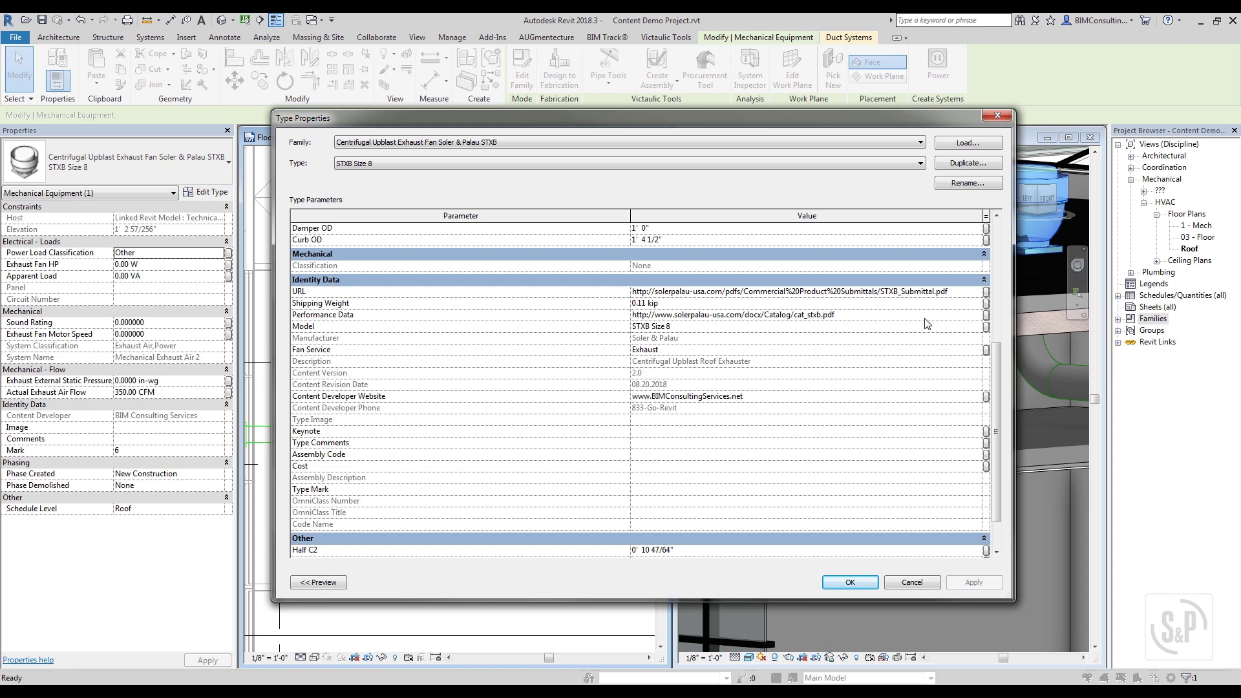
- Open the roof fan's Performance Data link in the browser and read through the STXB catalog's application options, model overview and construction features
left_click(983, 316)
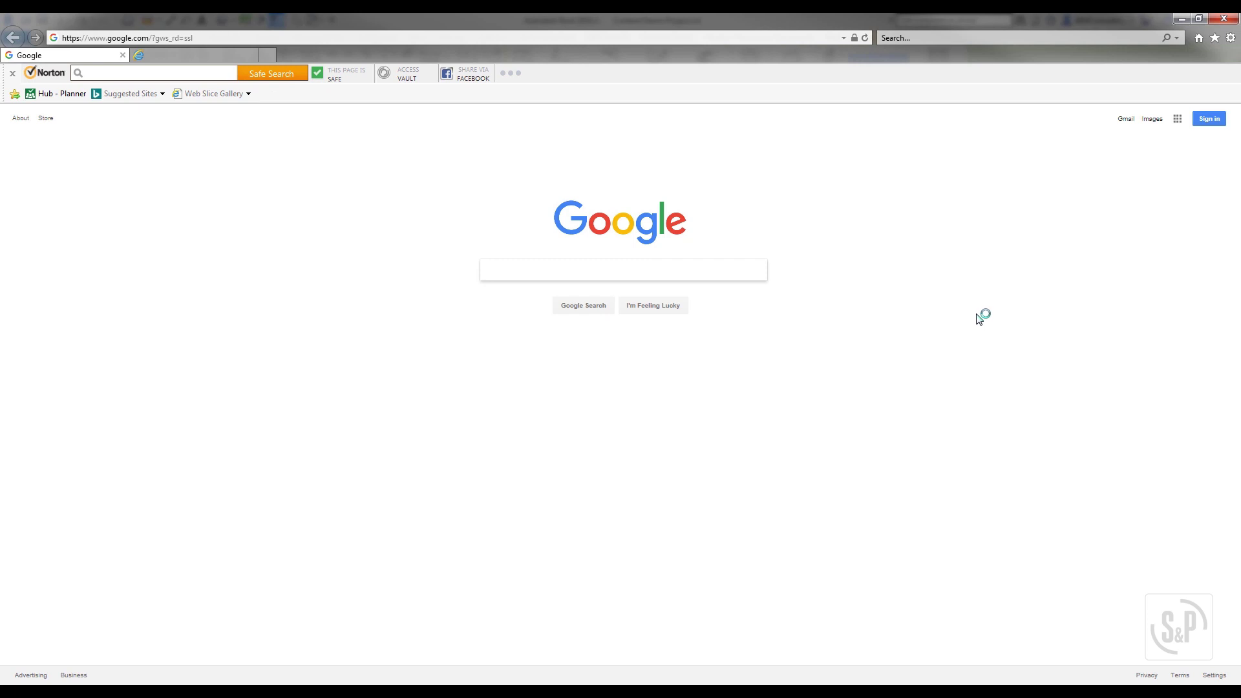
left_click(194, 57)
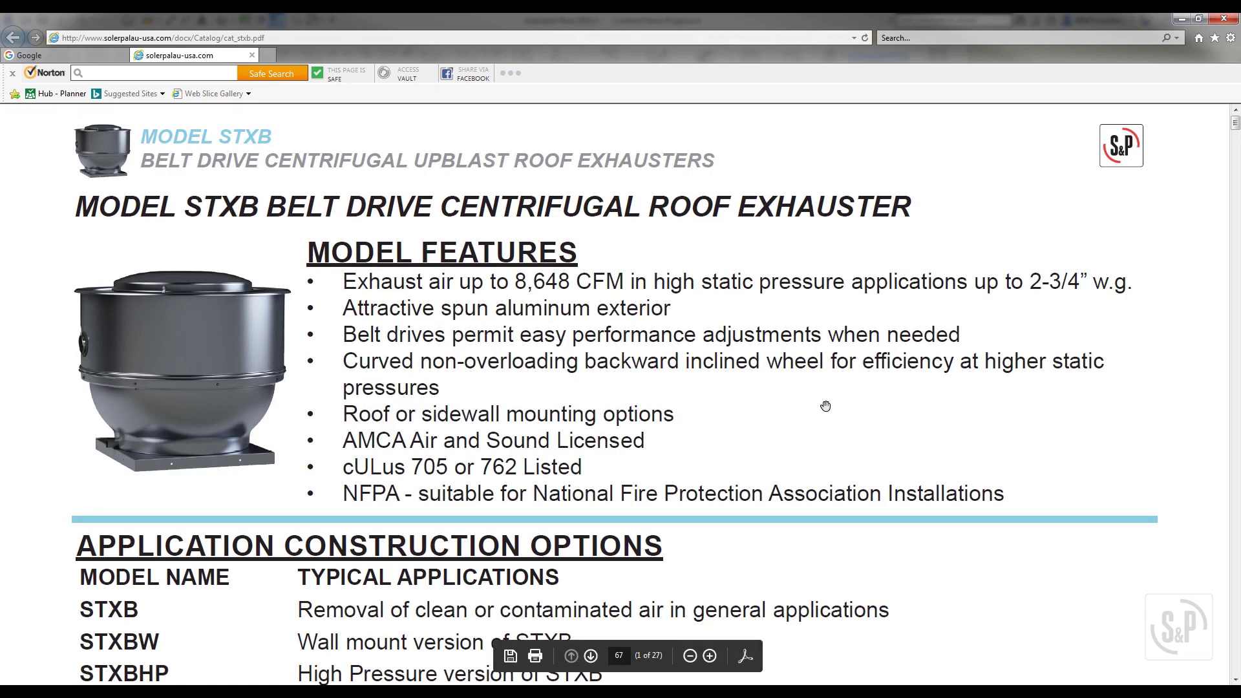
scroll(826, 405, "down", 10)
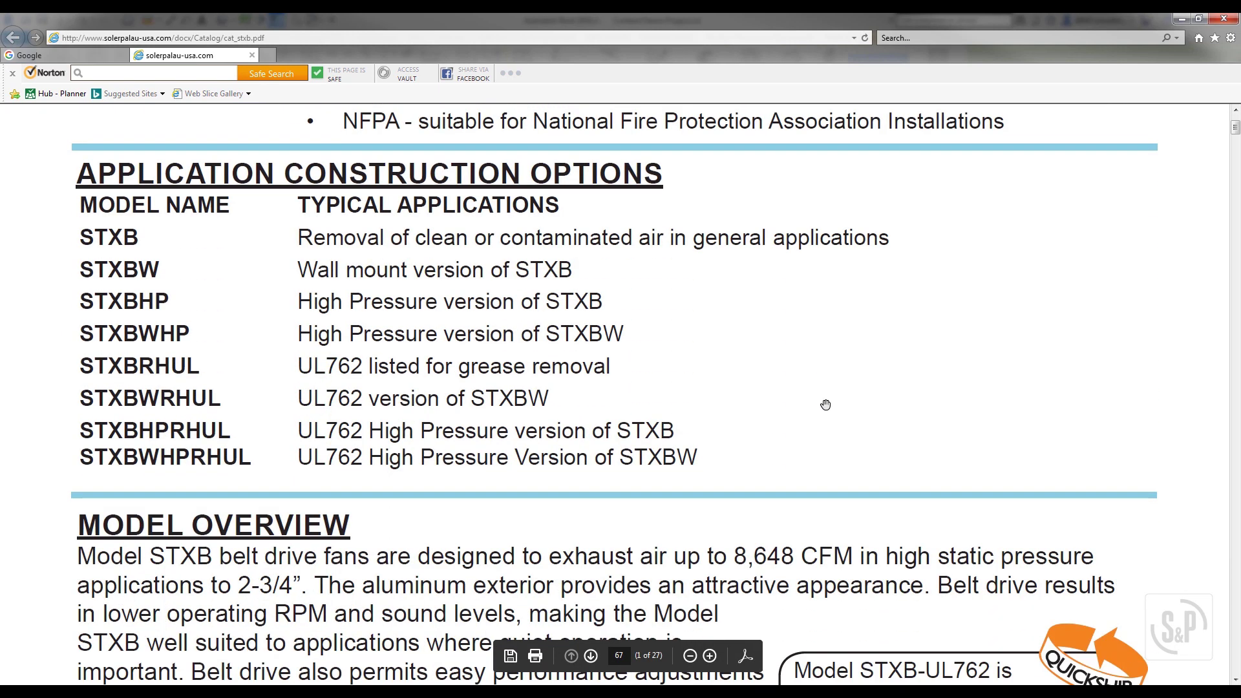
scroll(825, 405, "down", 1)
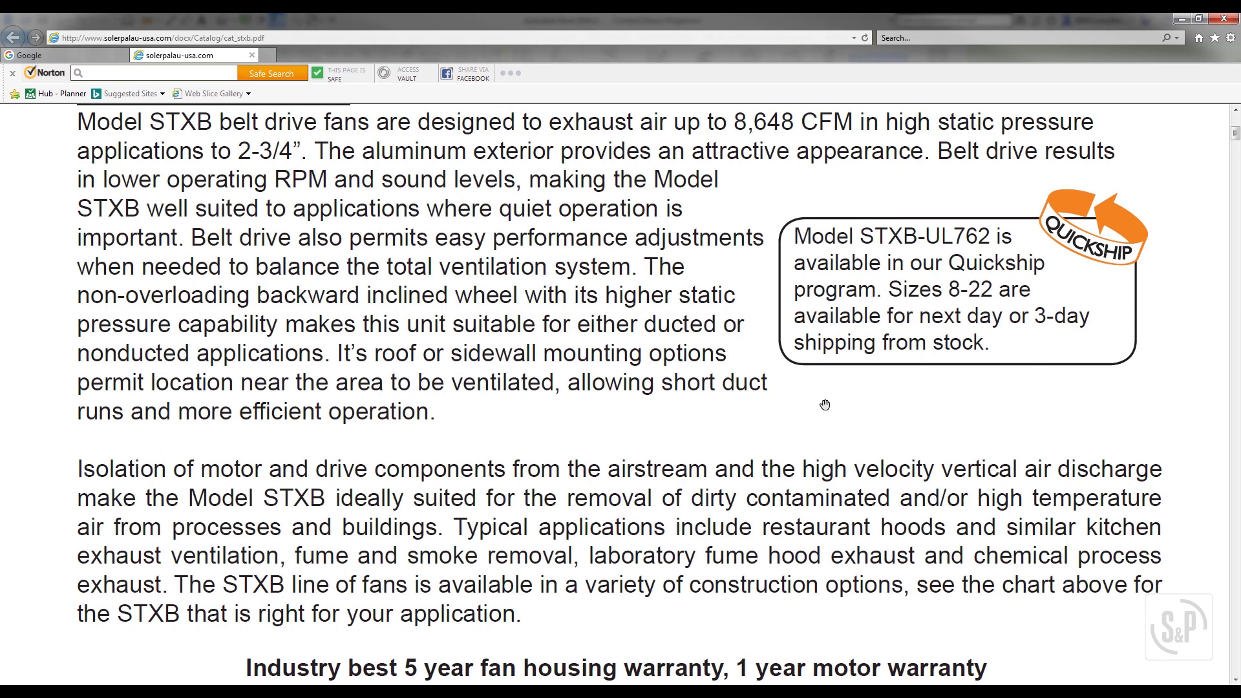
scroll(826, 404, "down", 3)
scroll(825, 405, "down", 4)
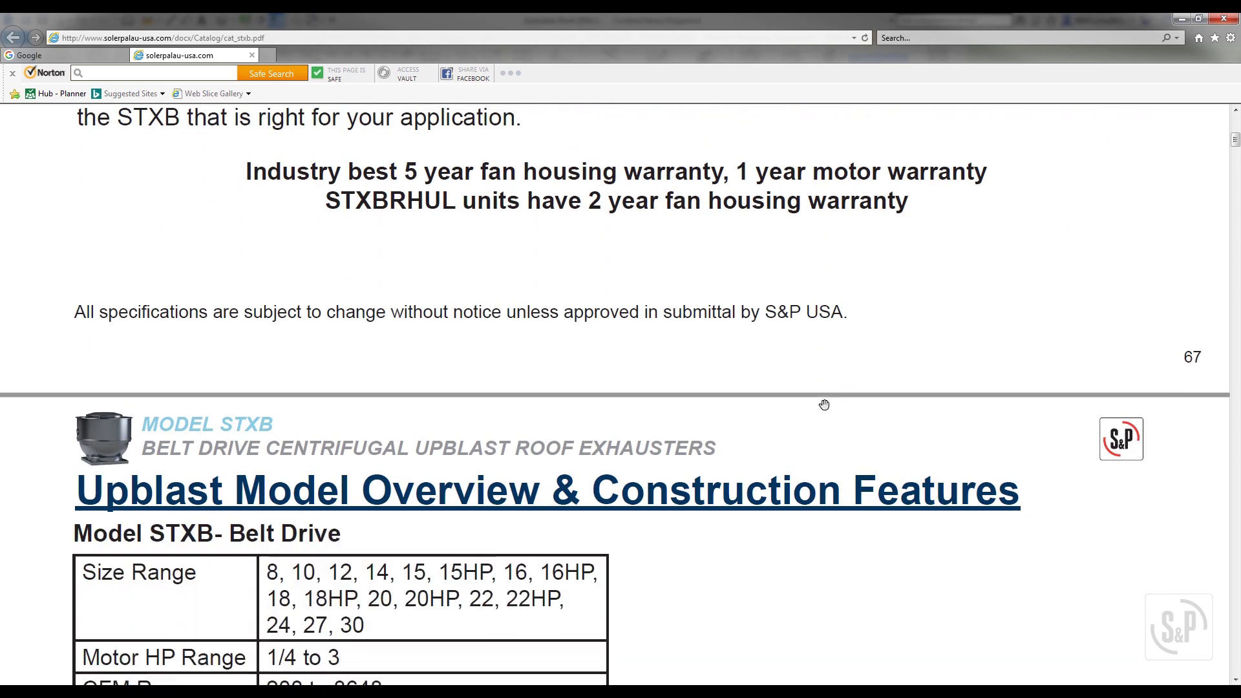
scroll(824, 405, "down", 2)
scroll(824, 405, "down", 3)
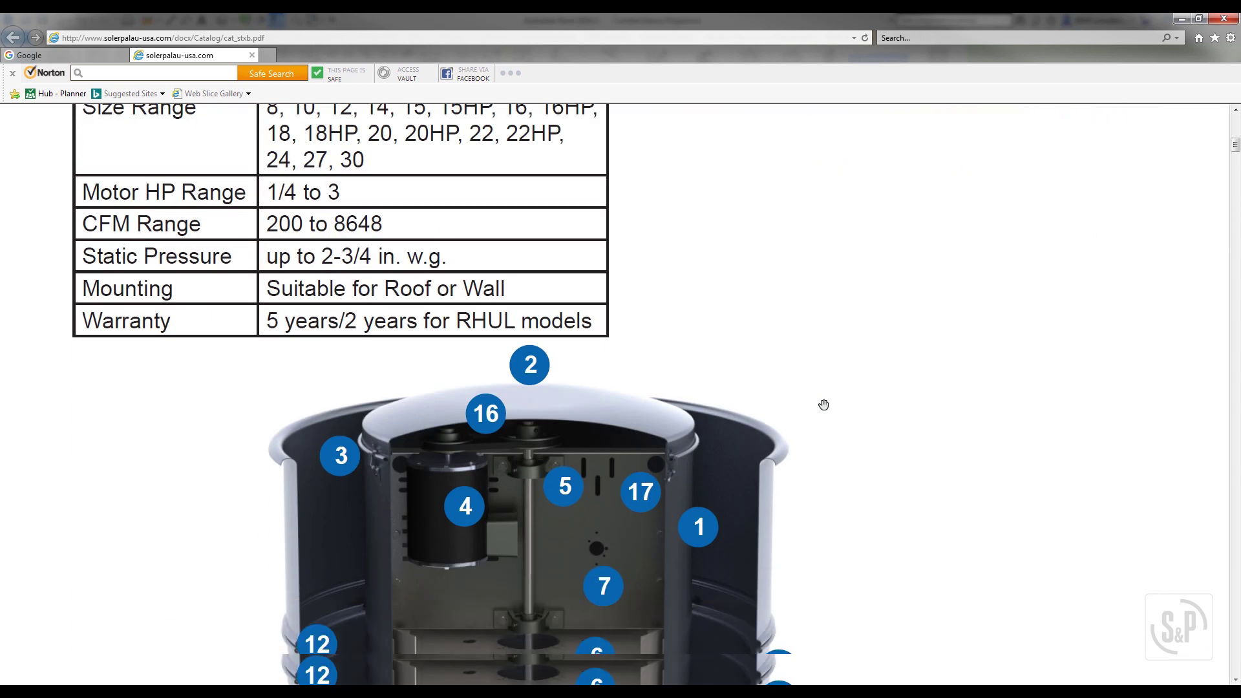
scroll(823, 404, "down", 3)
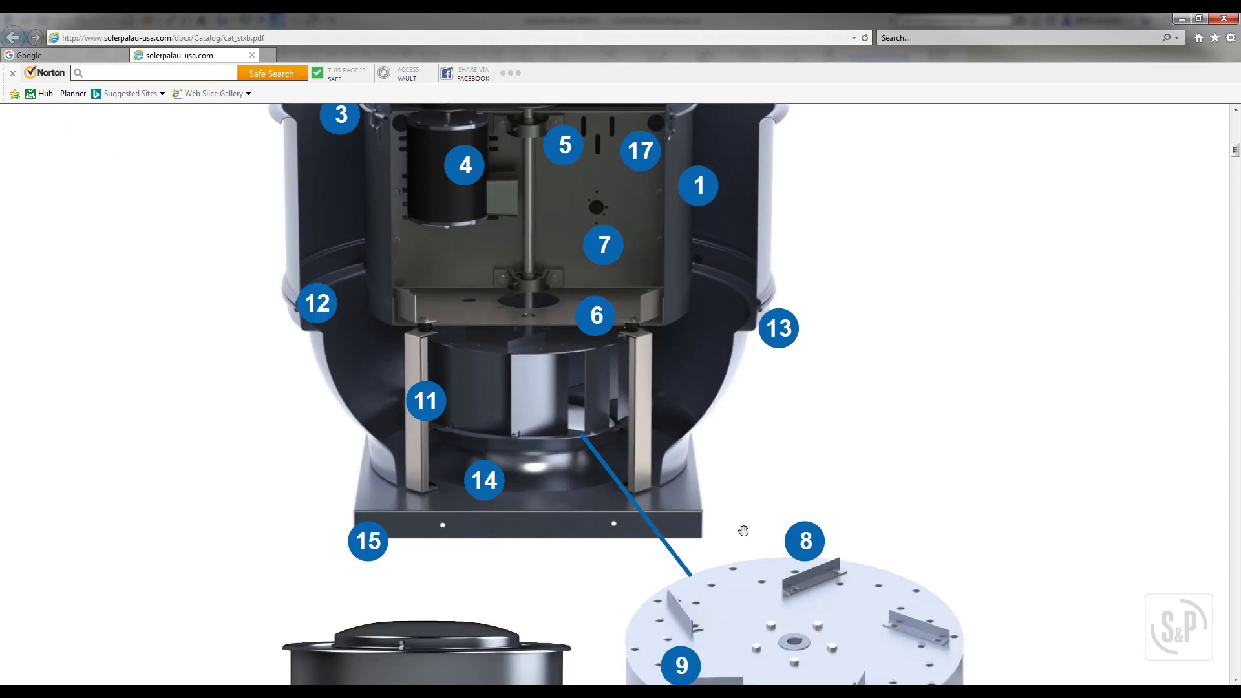